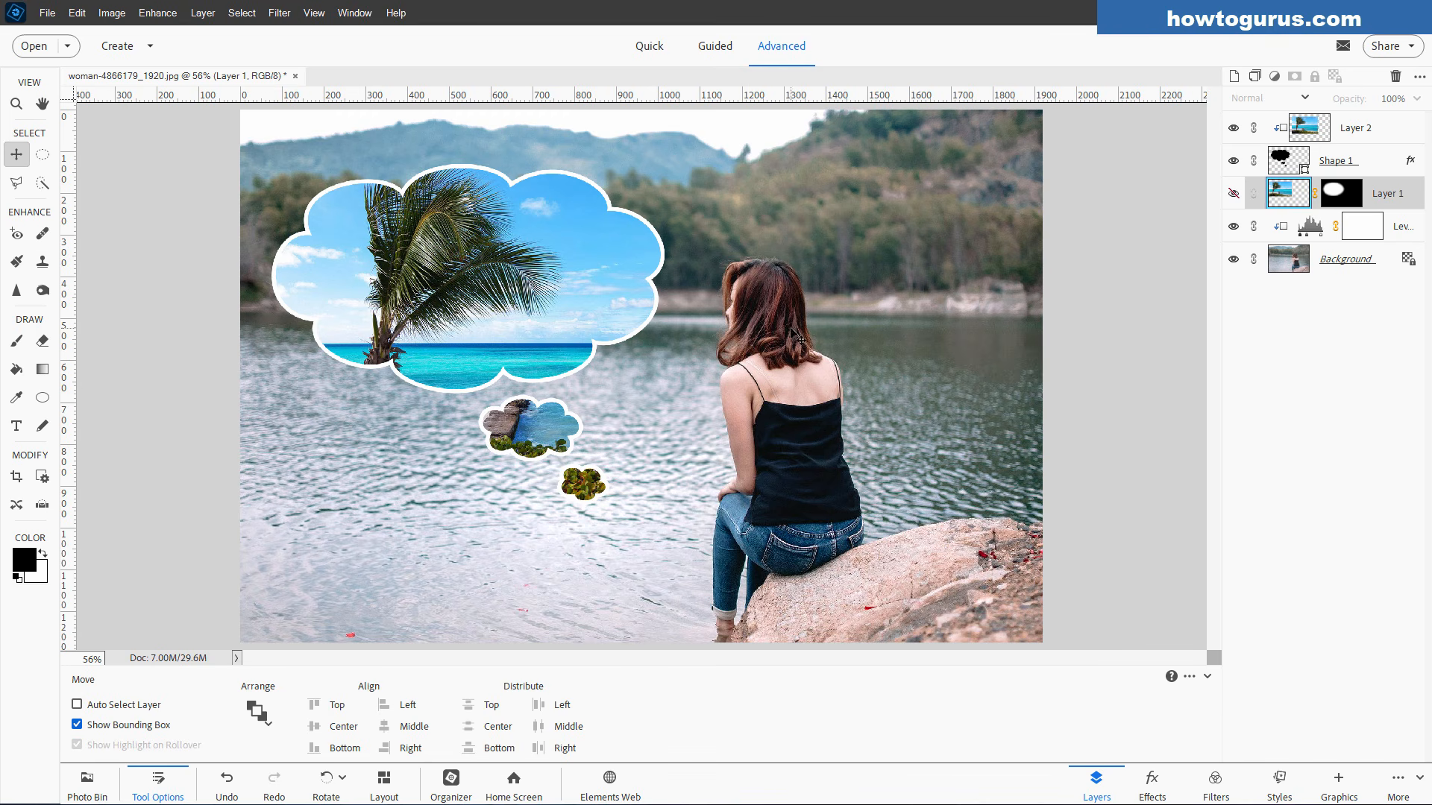
Show Layer 1 and hide Shape 1, and delete Layer 2 and all other layers above the Background.
click(1233, 196)
click(1233, 160)
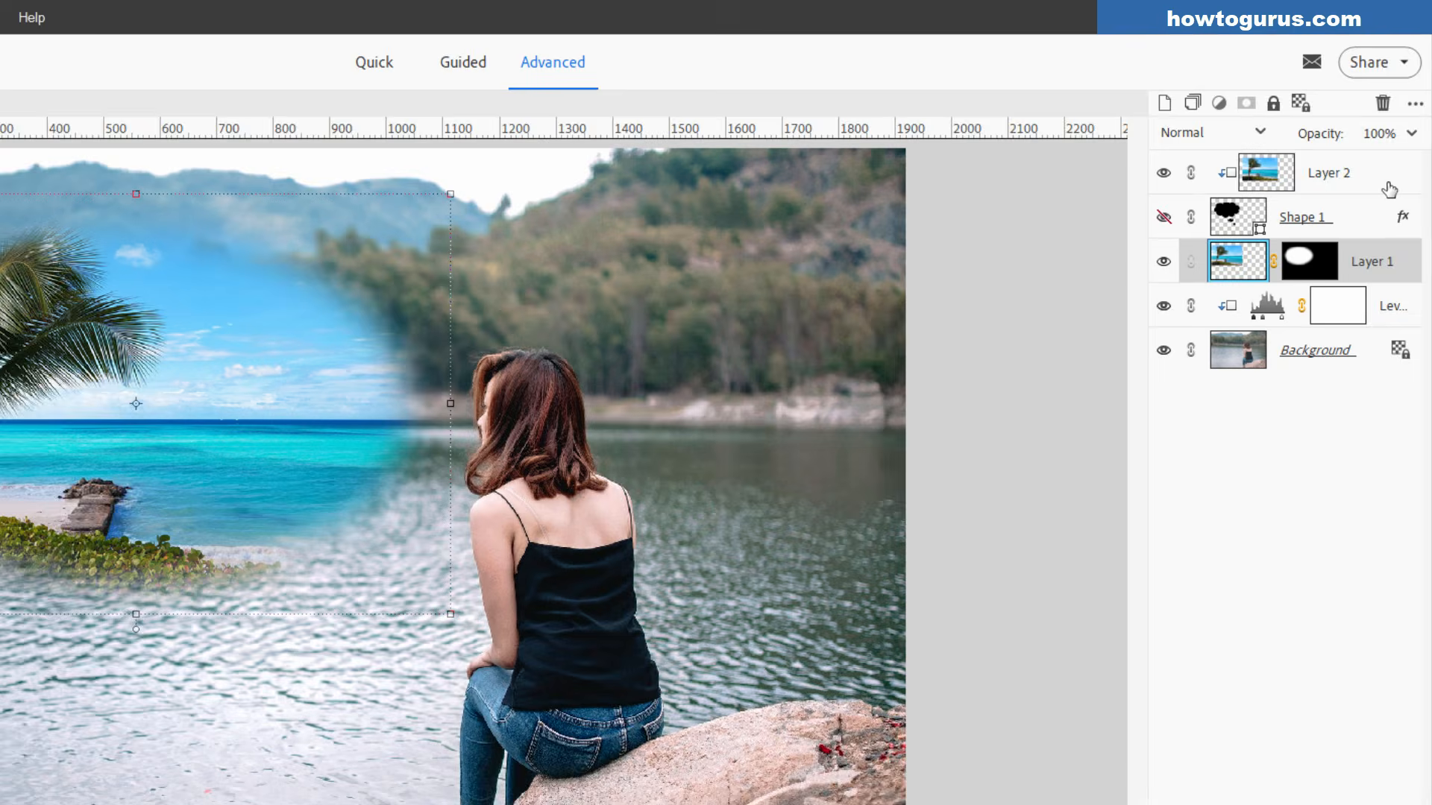
click(1394, 133)
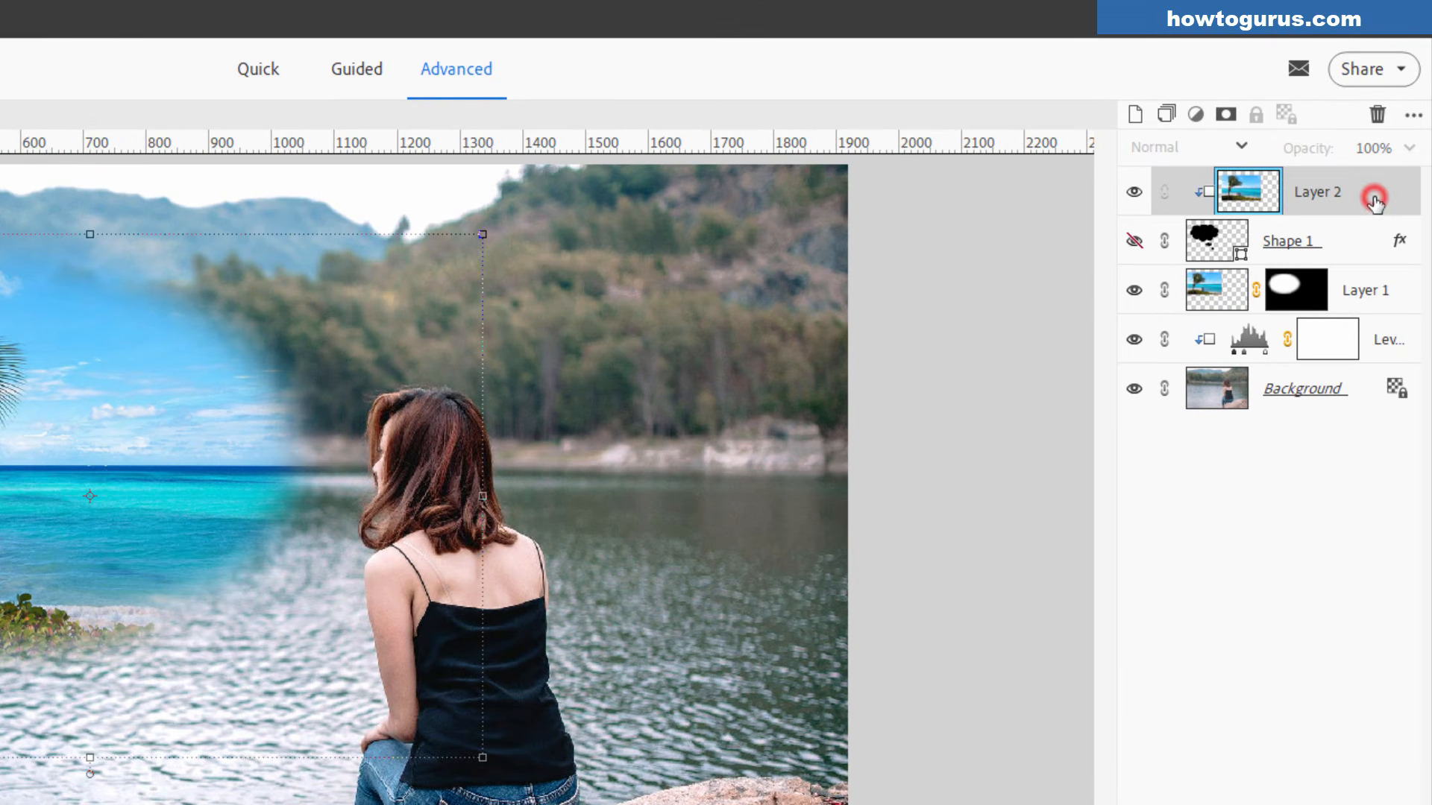
shift+click(1399, 328)
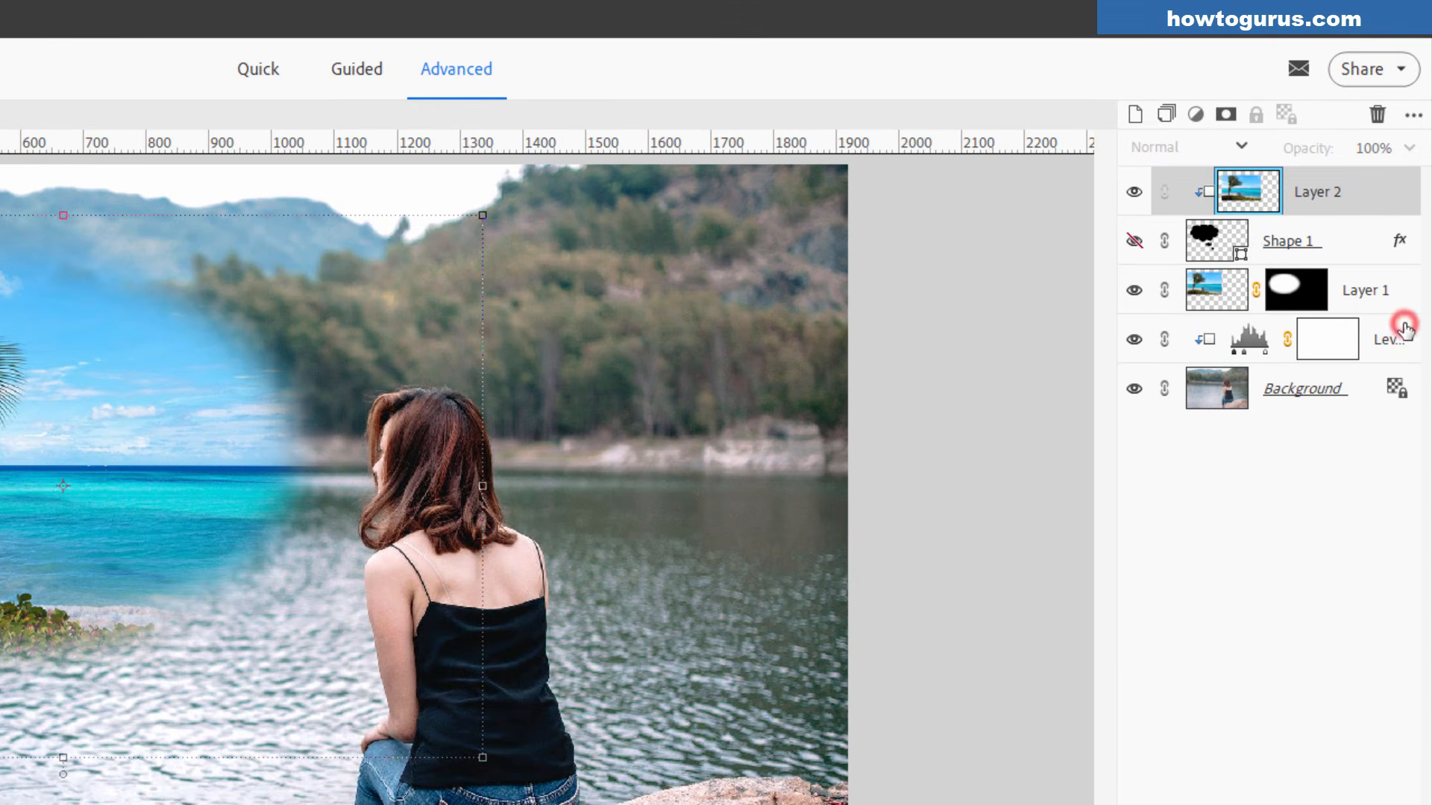
key(Delete)
click(347, 451)
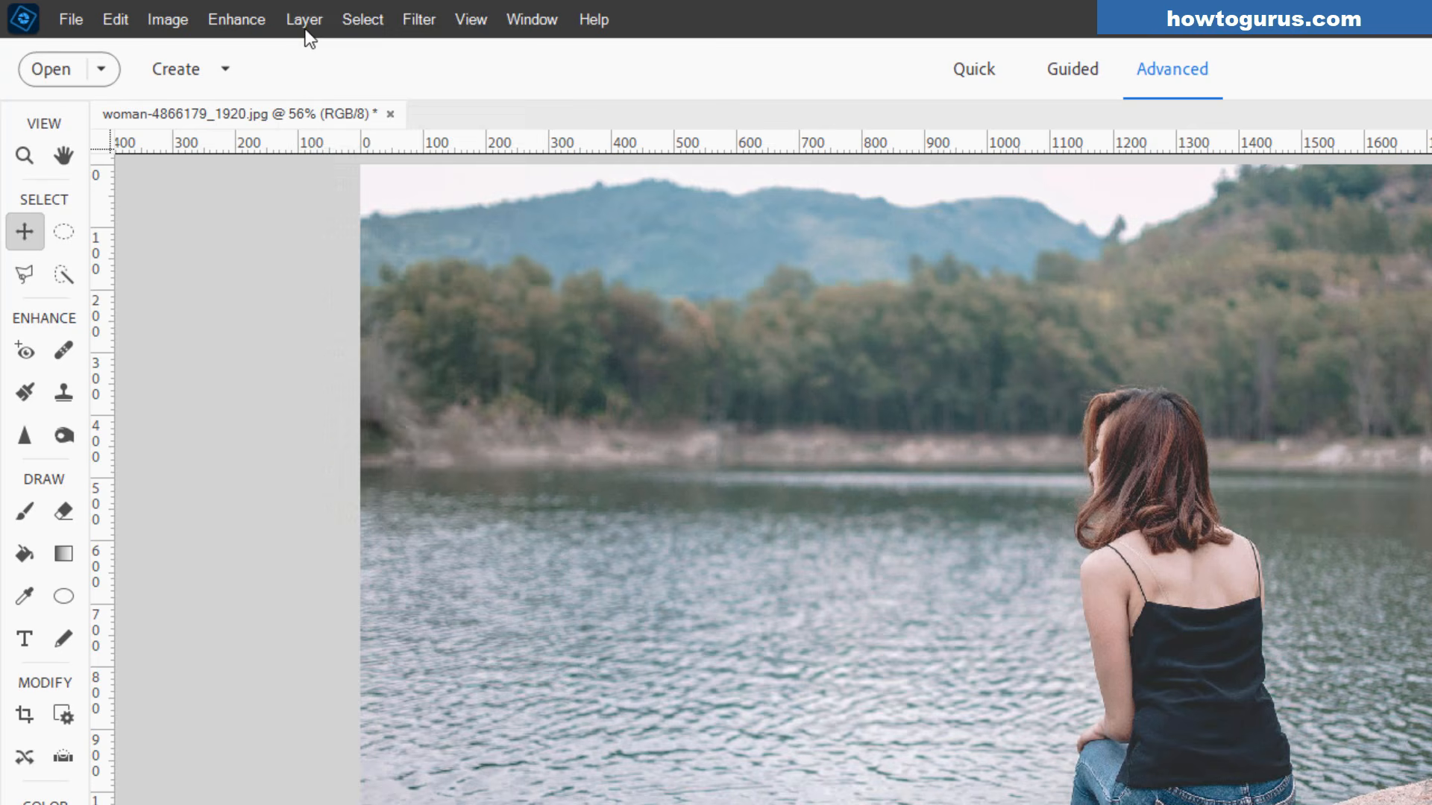
Add a Levels adjustment layer named Levels 1 above the Background and move its adjustment window over the photo.
click(306, 23)
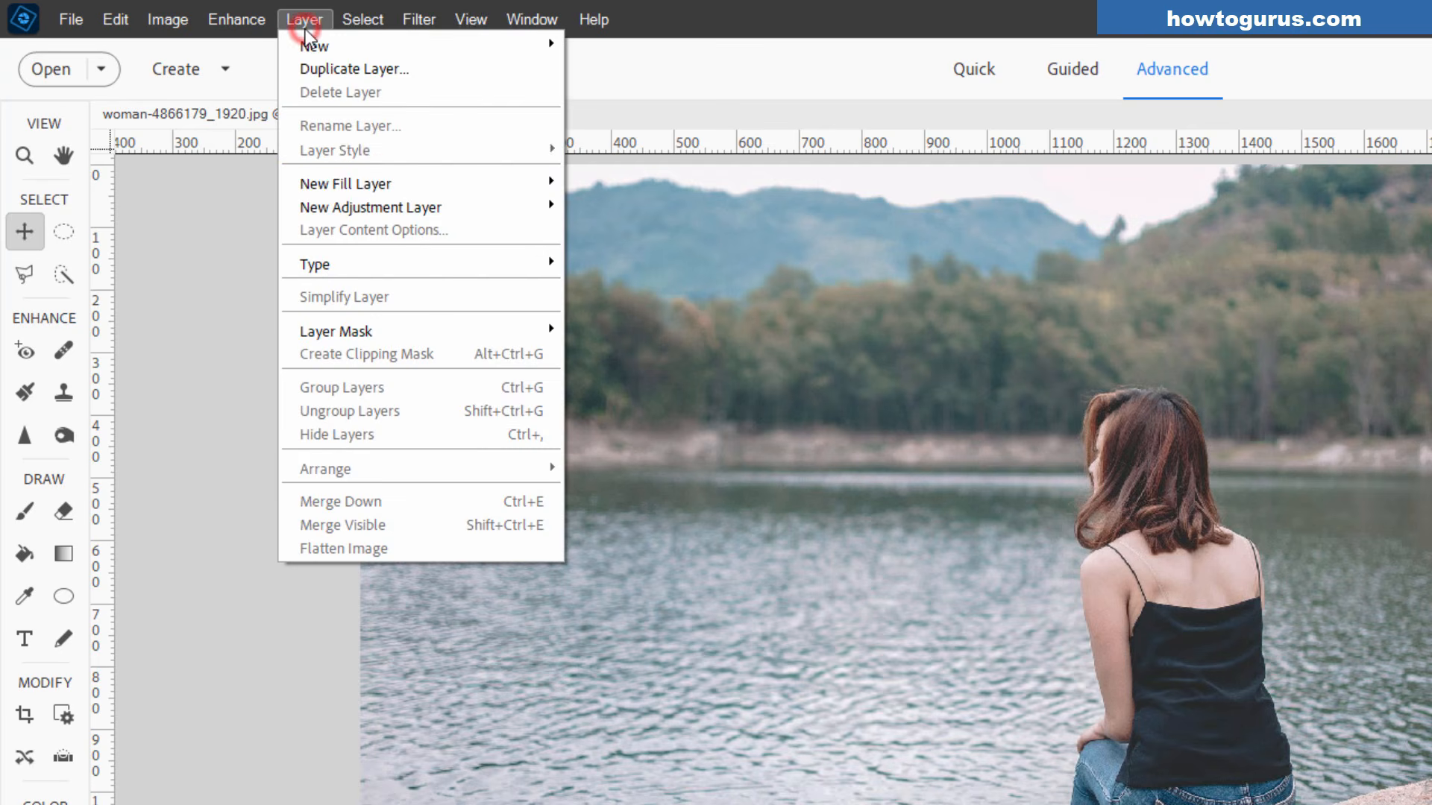
click(412, 203)
click(597, 206)
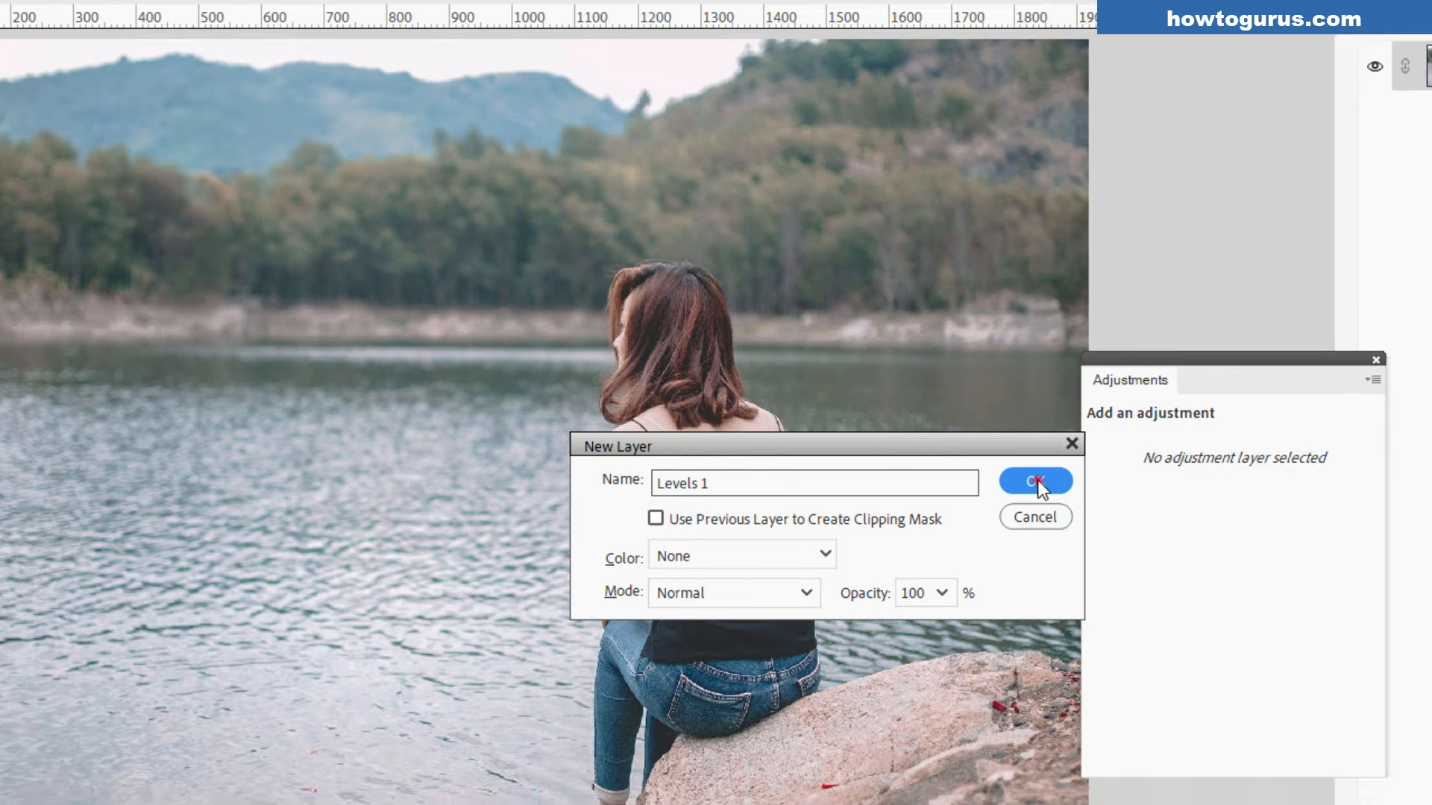
click(1036, 480)
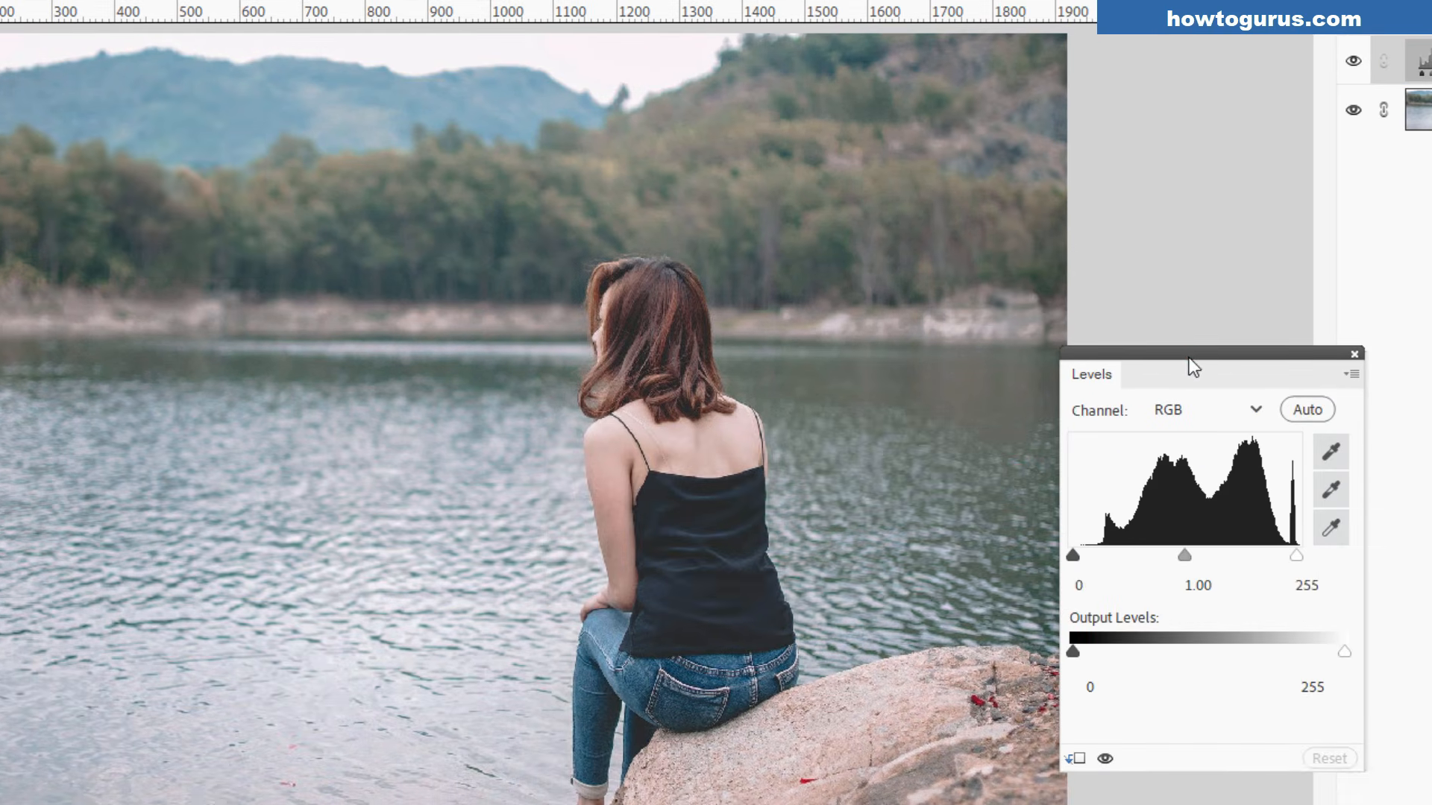
drag(1189, 356, 1022, 255)
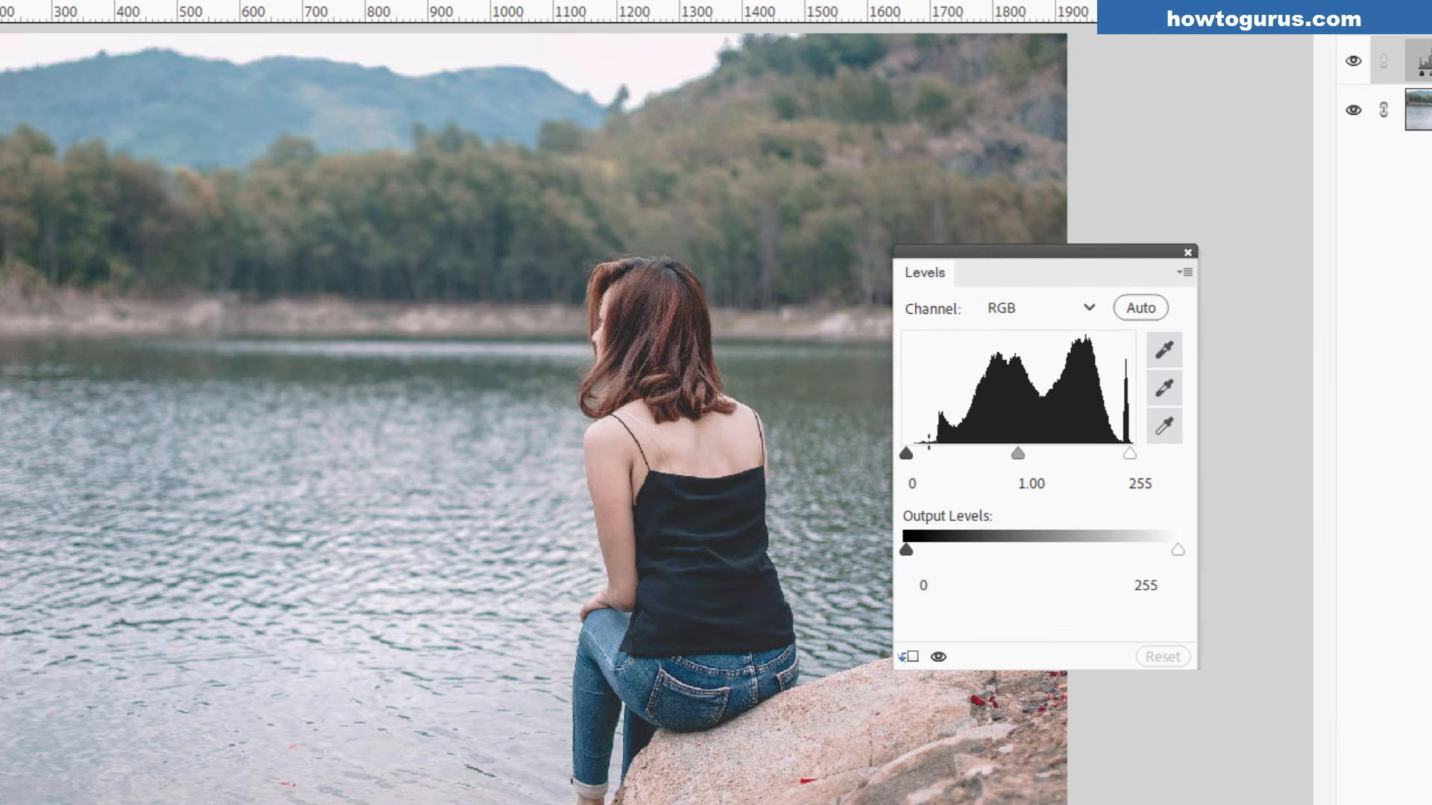
Set the Levels 1 input levels to 34 for shadows, 1 for midtones and 240 for highlights, and close the adjustment.
drag(907, 452, 938, 452)
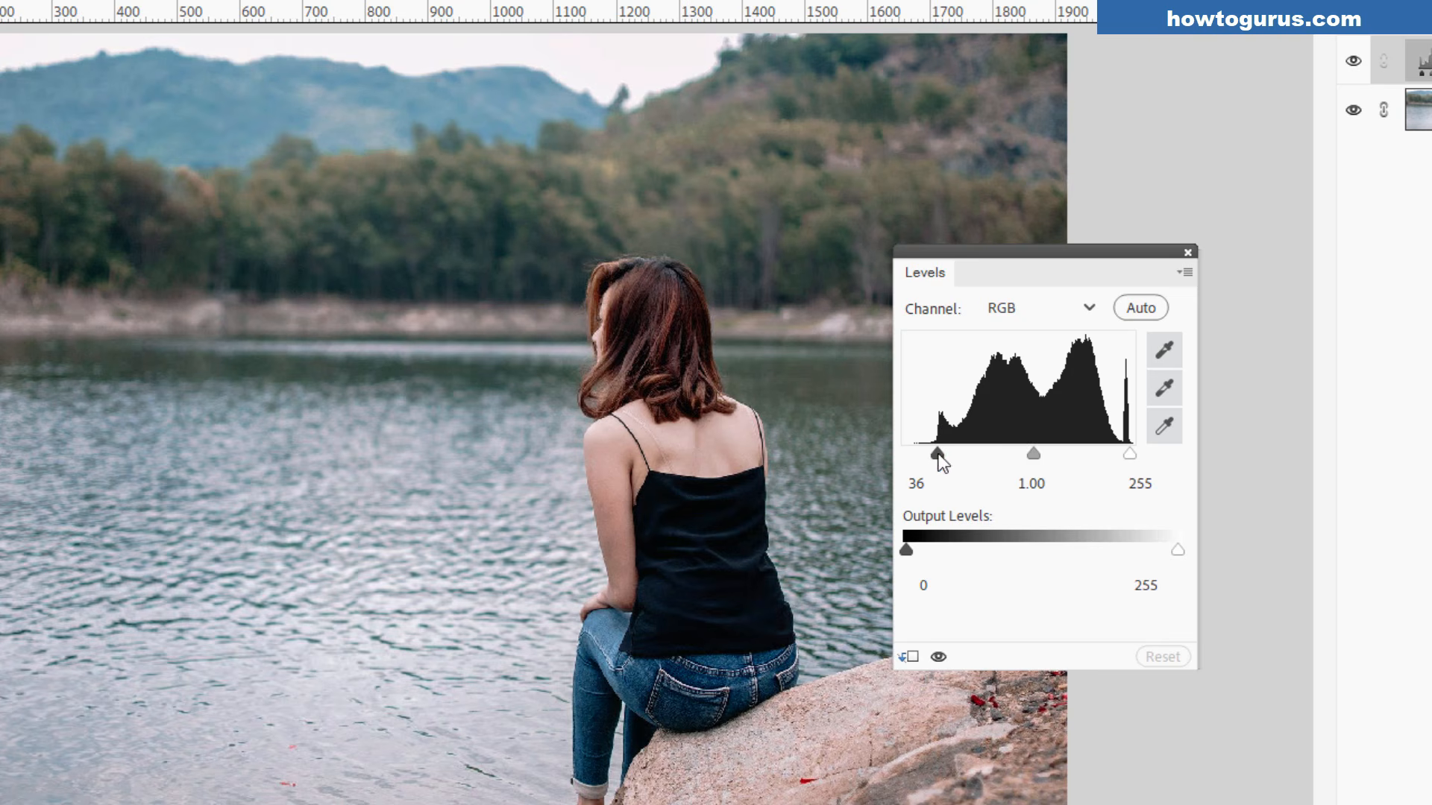
click(938, 455)
drag(1130, 455, 1118, 458)
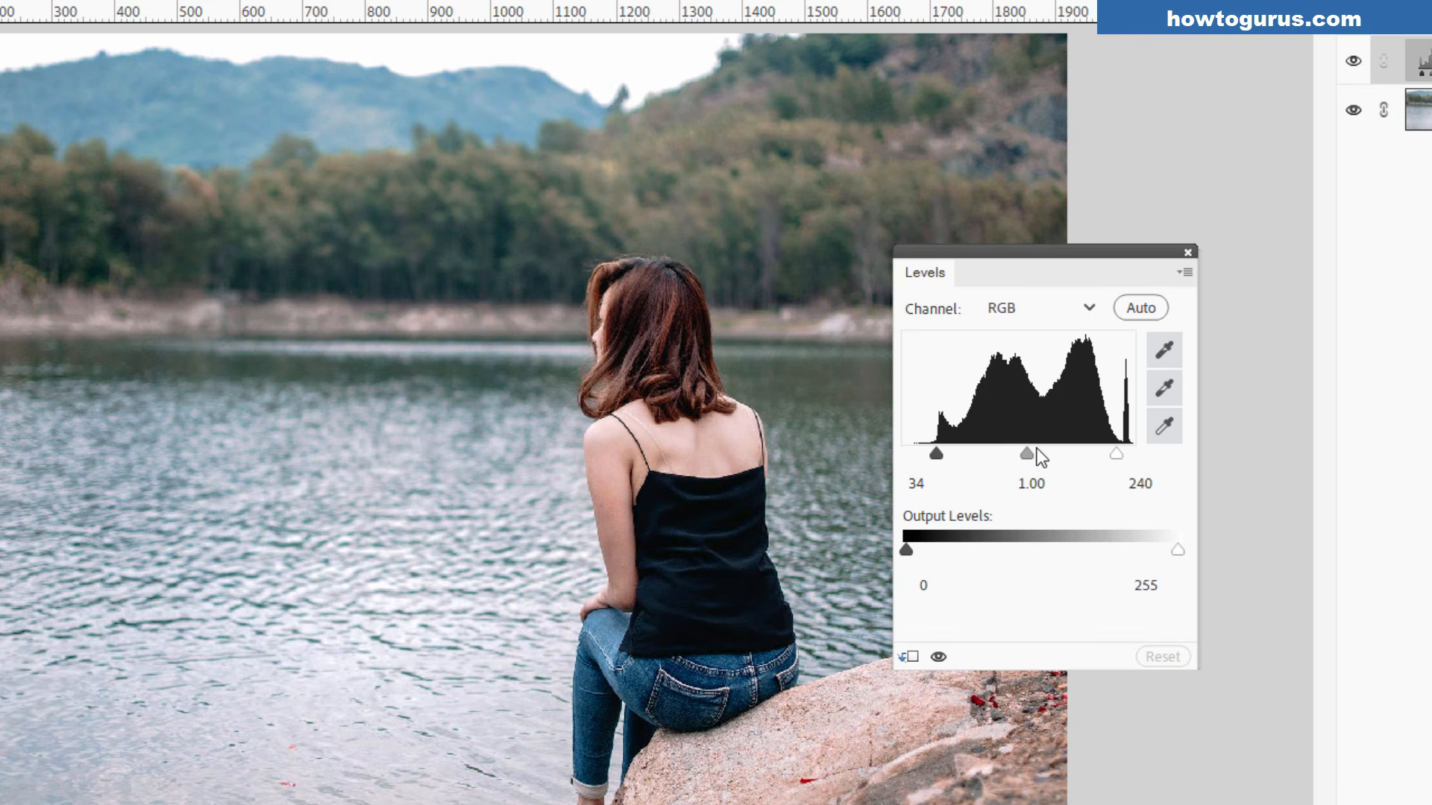
drag(1027, 455, 1021, 453)
click(950, 484)
key(Tab)
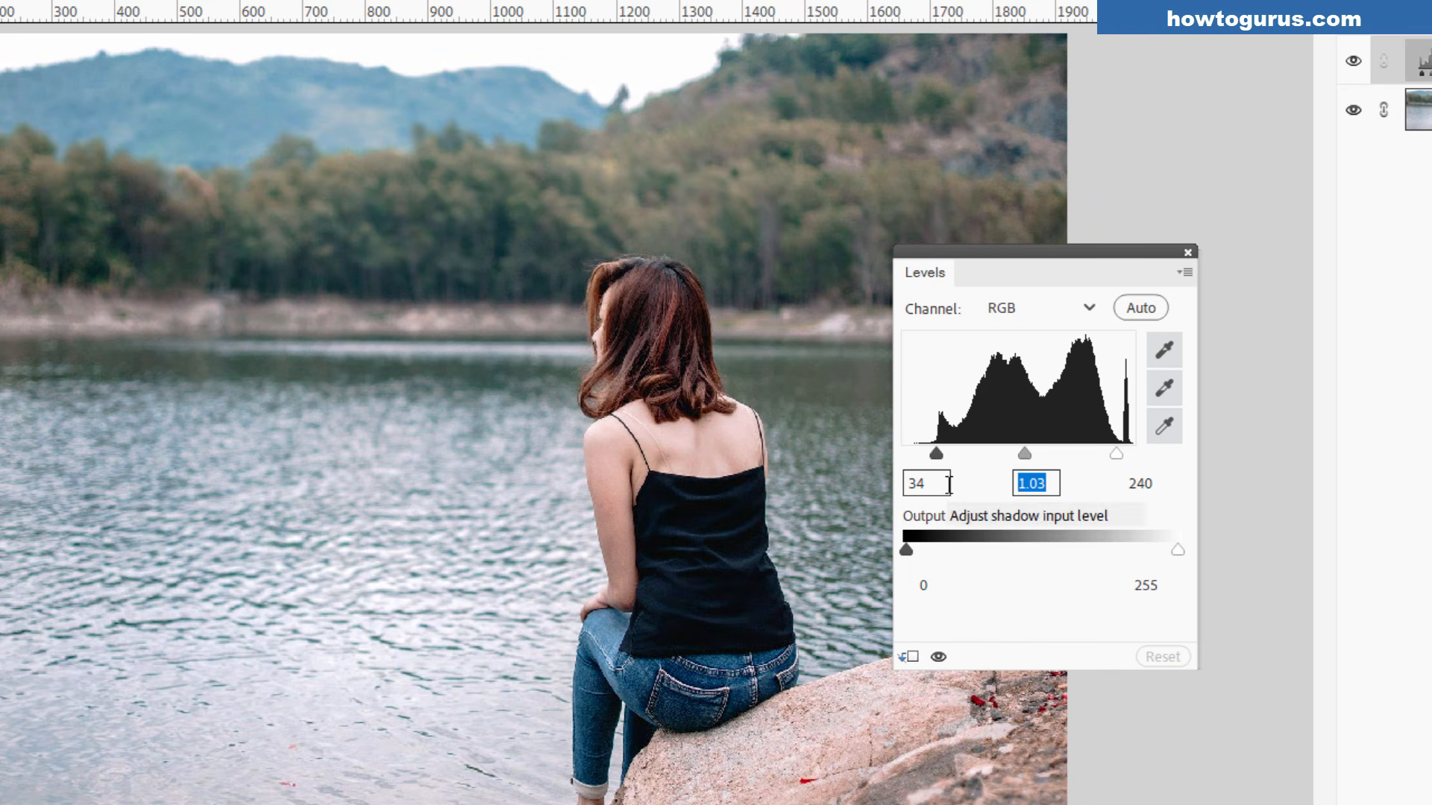
text(1)
click(1078, 464)
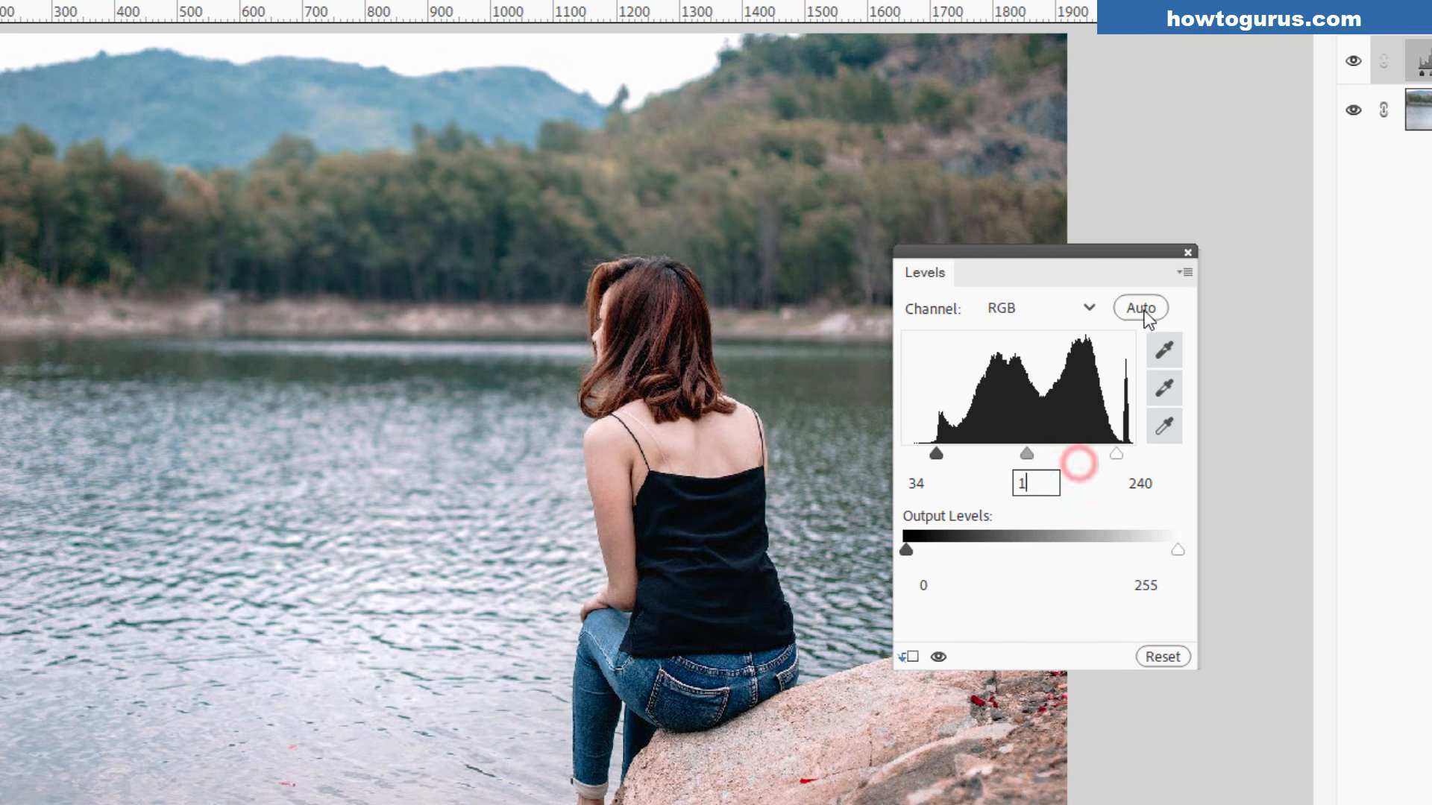
click(1188, 253)
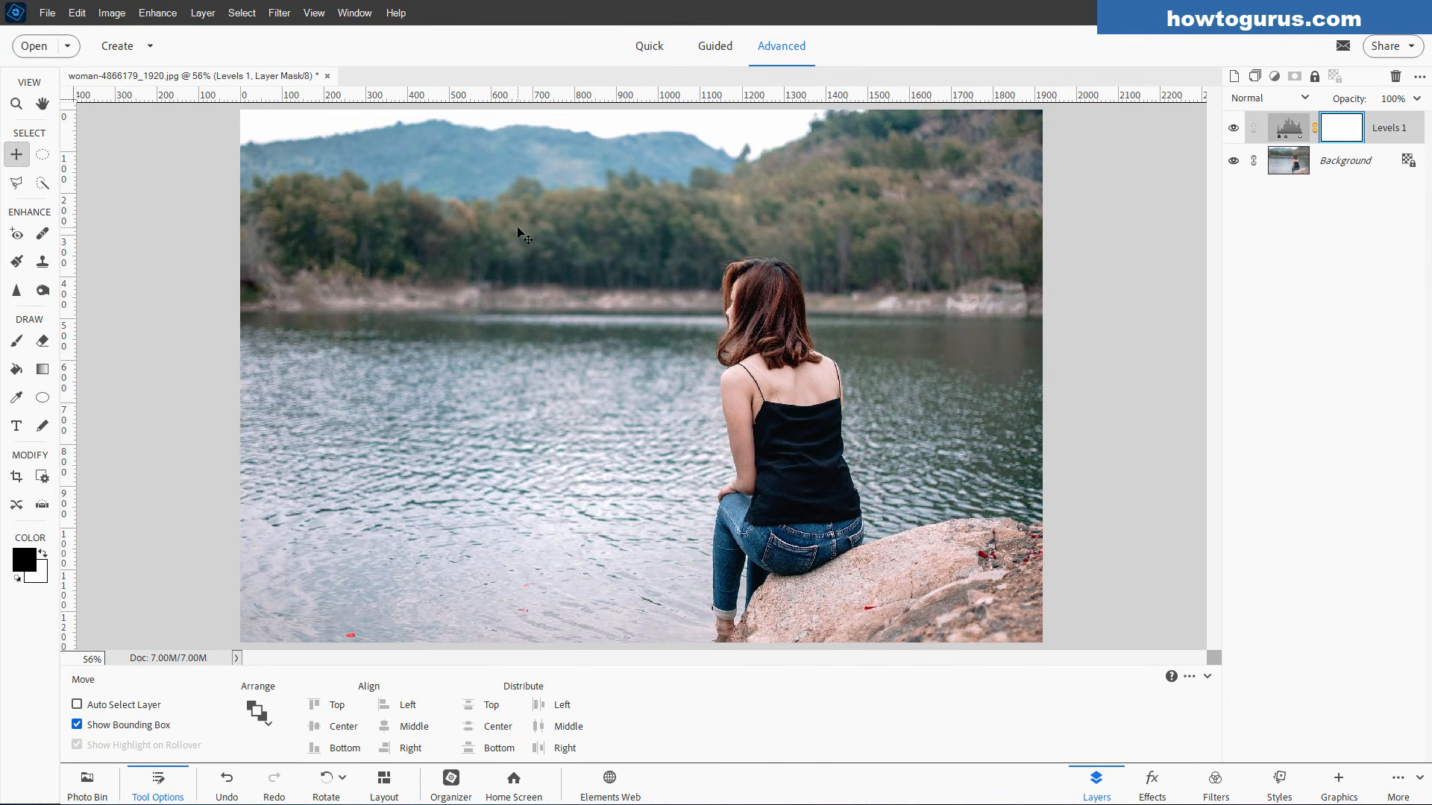
Open the recent file beautiful-69765_1280.jpg and undock it as a floating window over the woman photo.
click(47, 13)
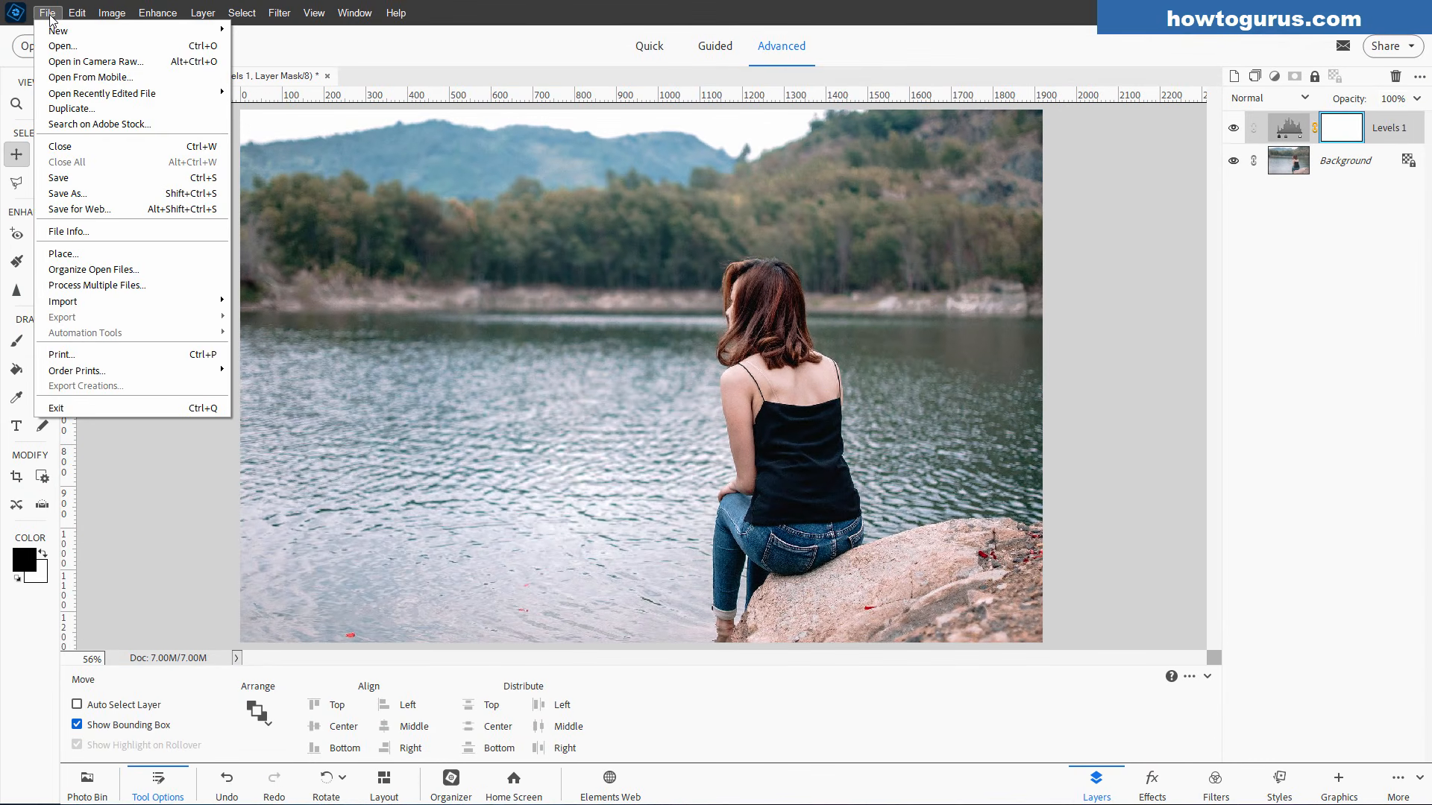
click(111, 95)
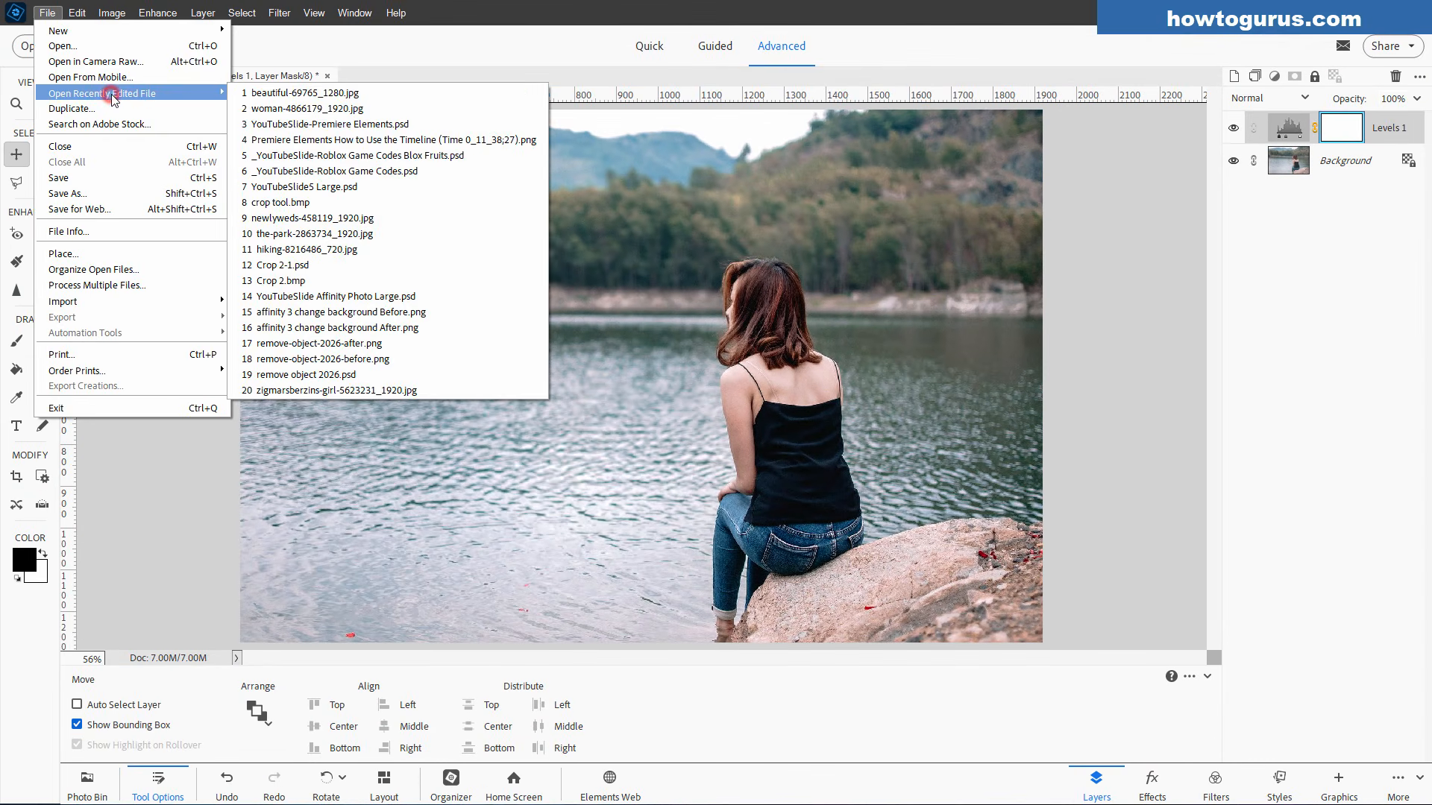
click(283, 94)
drag(545, 90, 782, 256)
Copy the beach picture into the woman photo as a new layer, close the source file and reposition the layer.
drag(1280, 136, 853, 192)
click(1120, 244)
drag(812, 264, 717, 298)
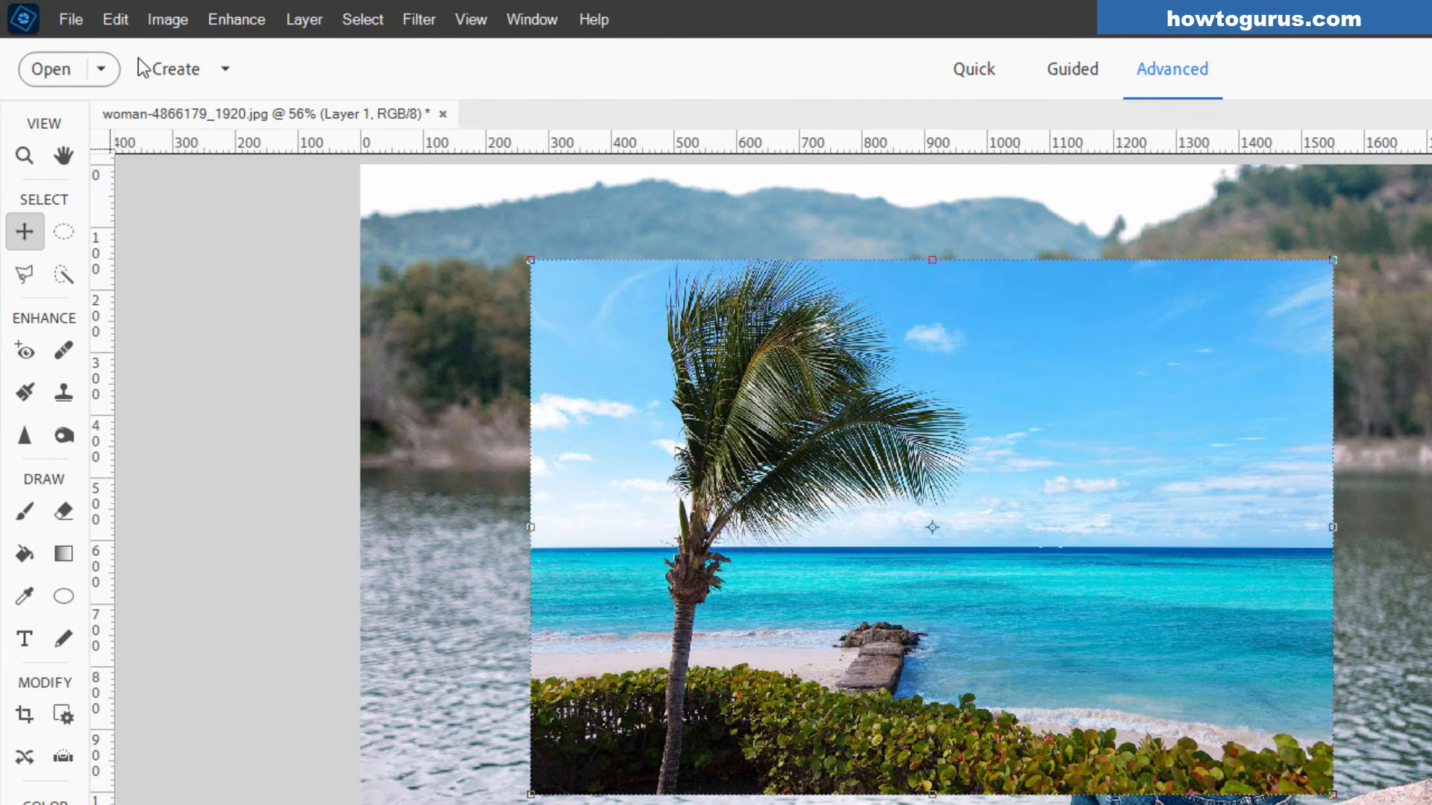
Check Allow Floating Documents in Advanced Mode and Zoom with Scroll Wheel in the General preferences, leaving both enabled.
click(77, 12)
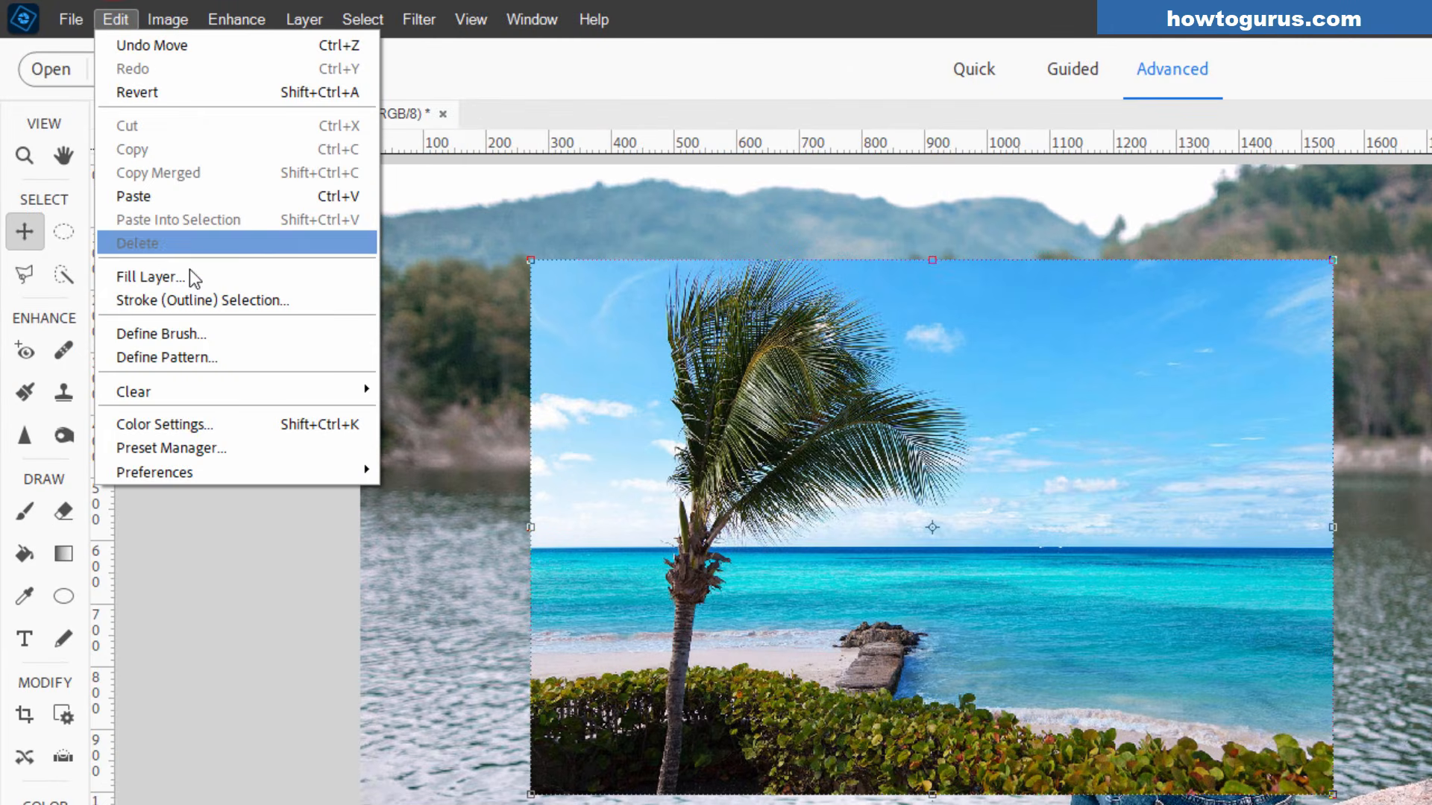
mouse_move(217, 472)
click(431, 471)
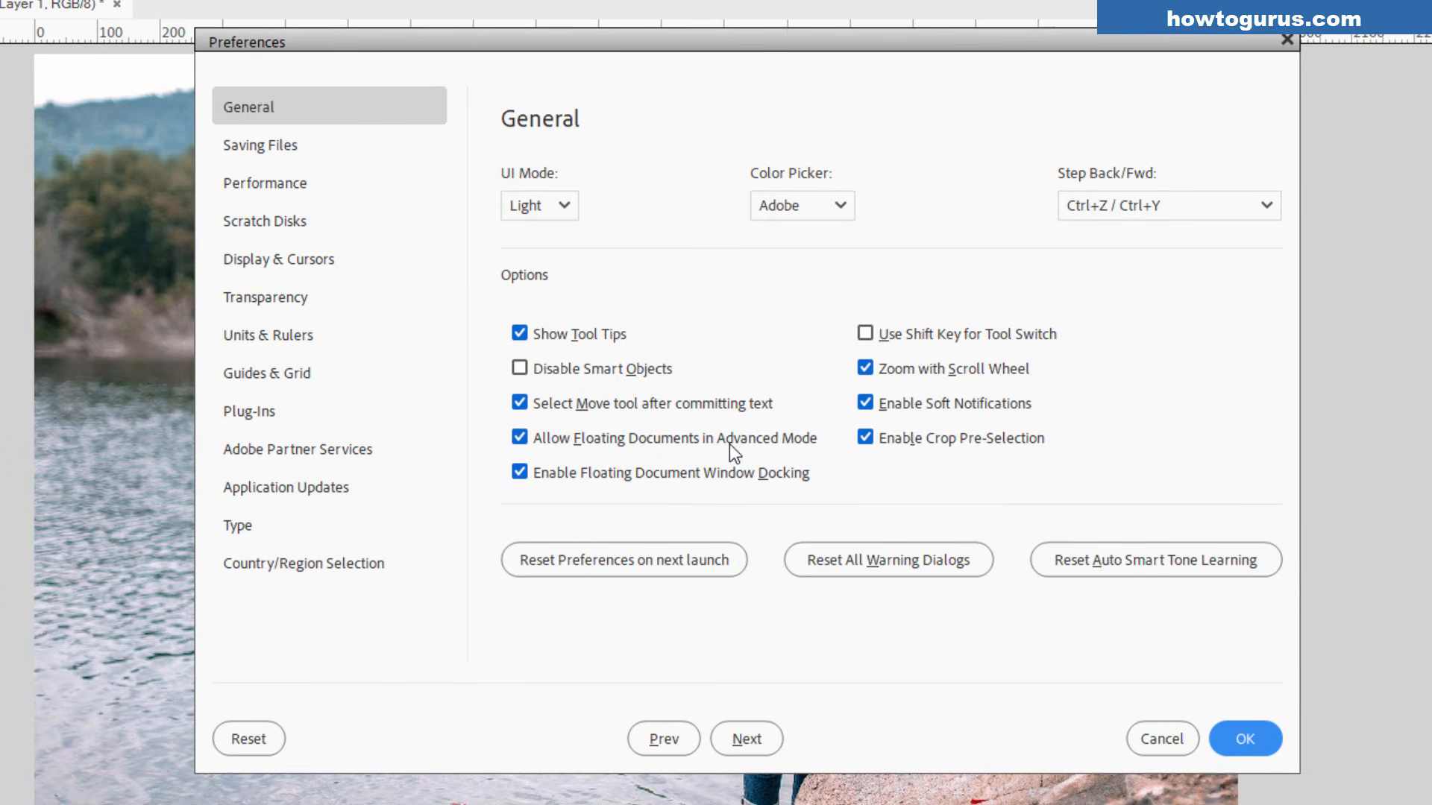
click(522, 437)
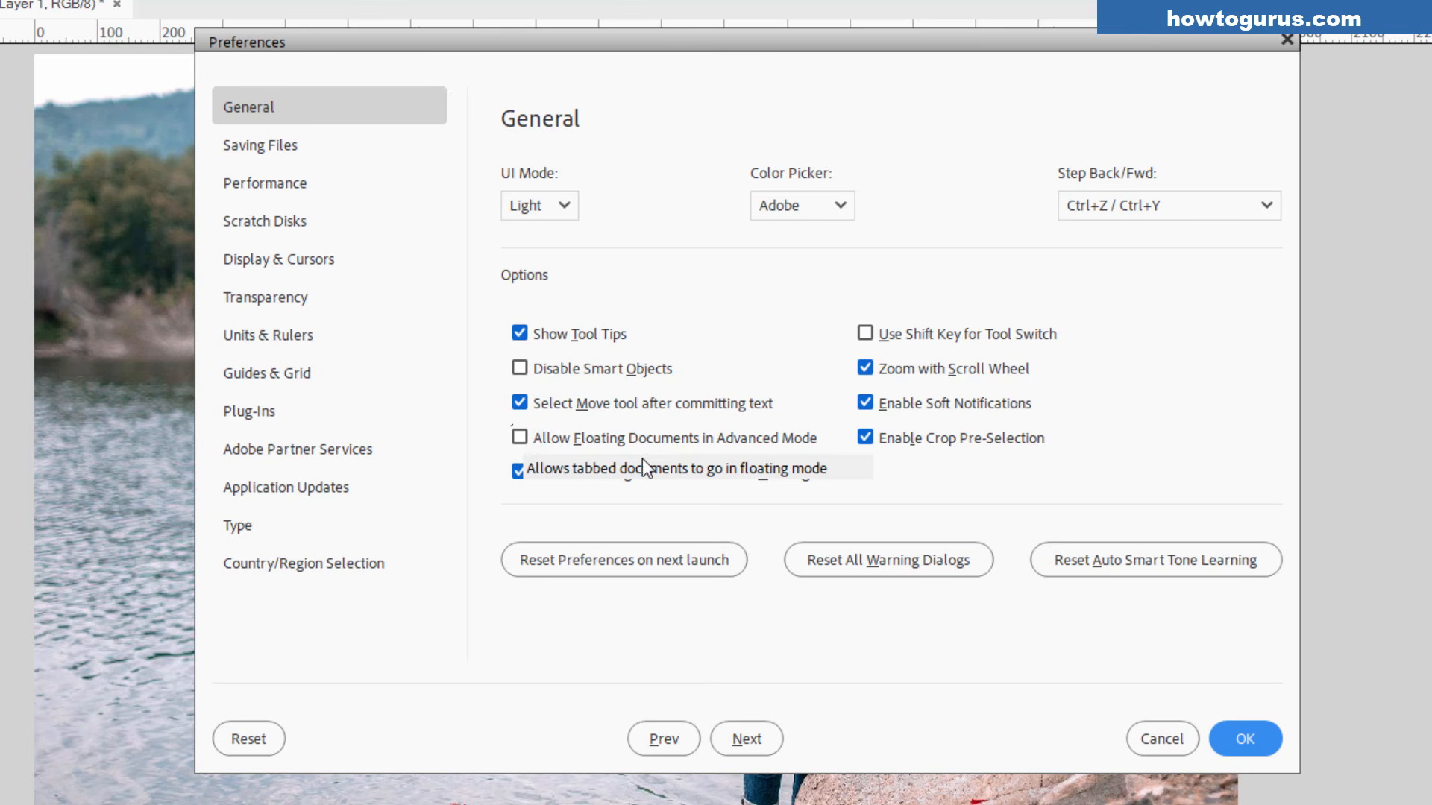
click(521, 438)
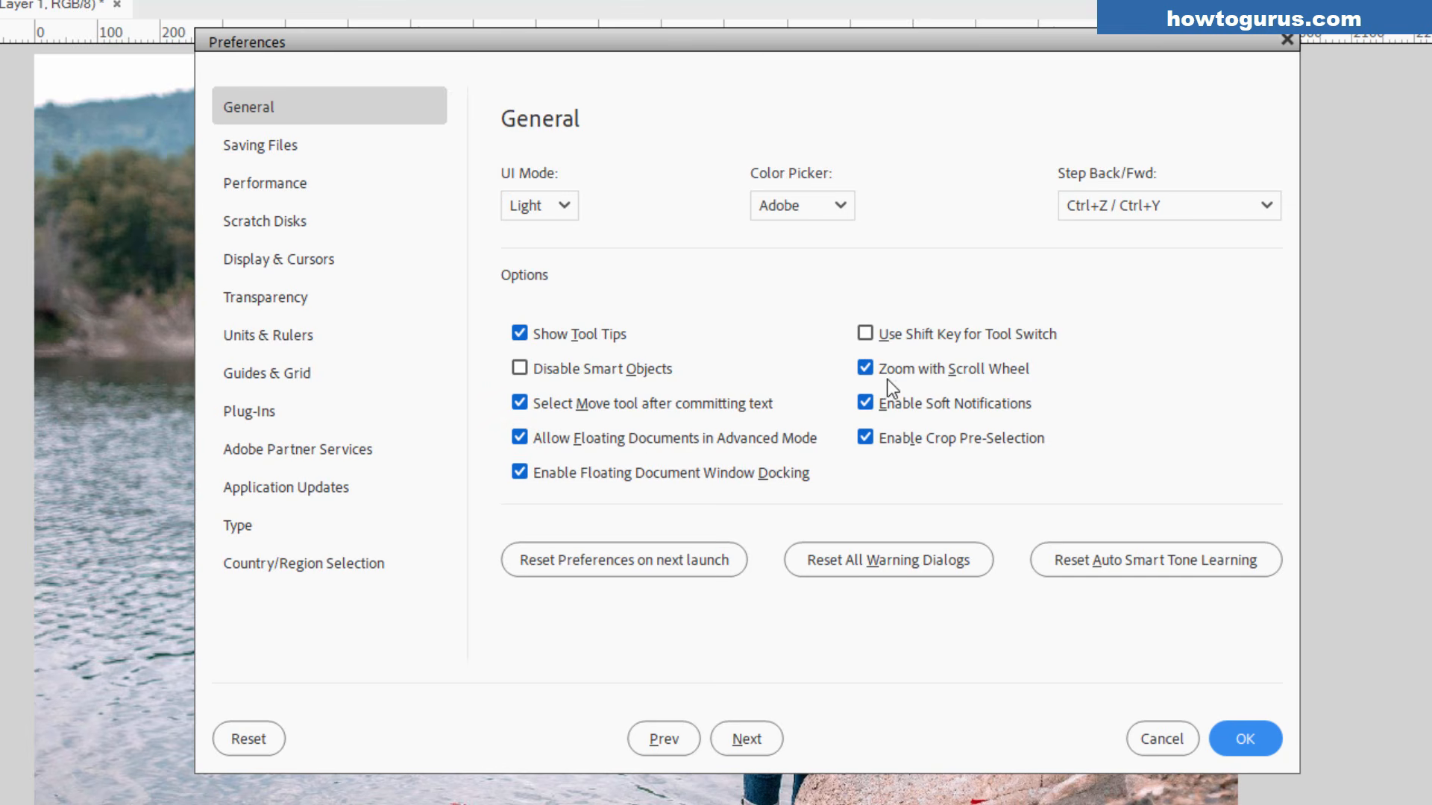
click(865, 368)
click(865, 368)
click(1242, 735)
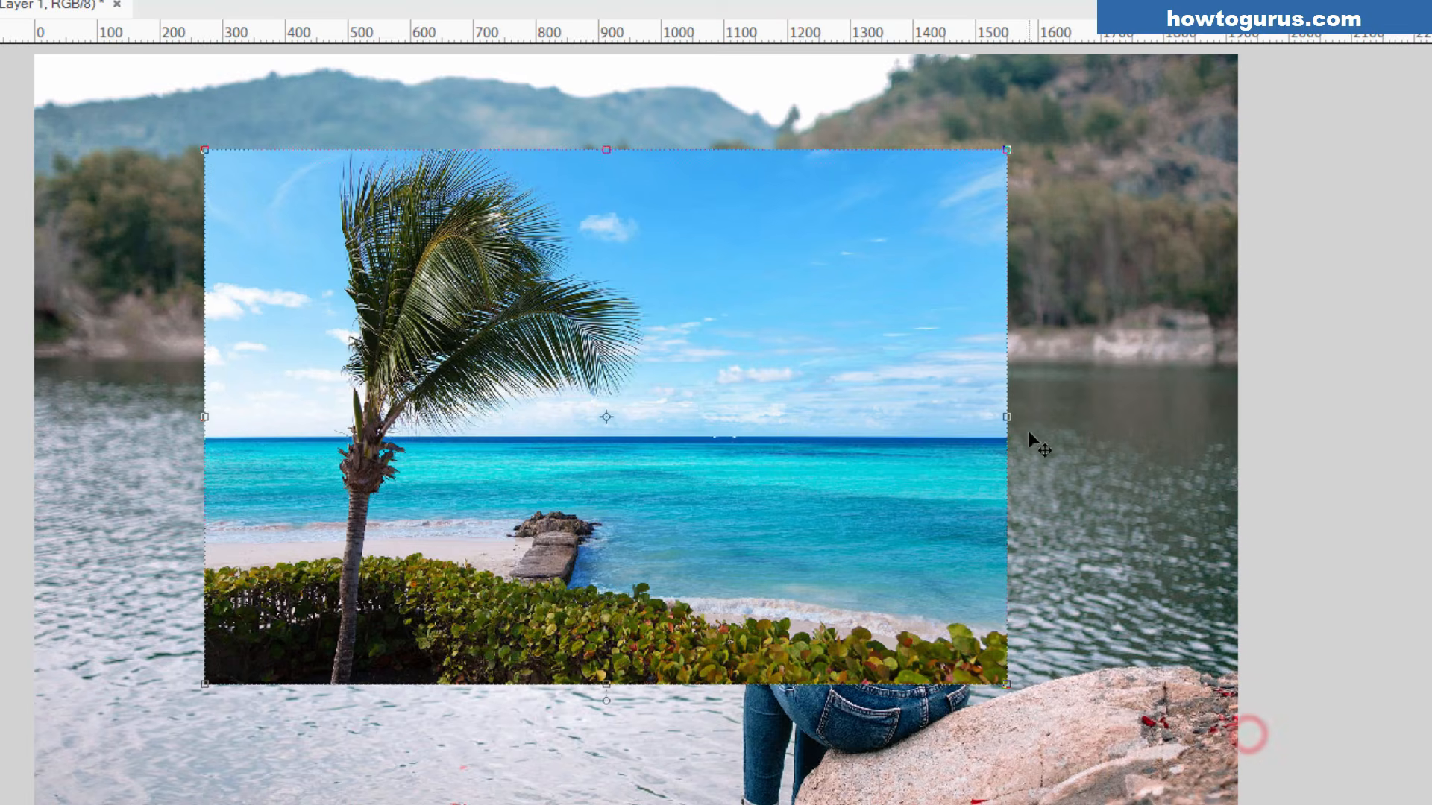
Move the beach picture to the upper left of the photo and lower its layer opacity to 52%.
drag(788, 488, 687, 403)
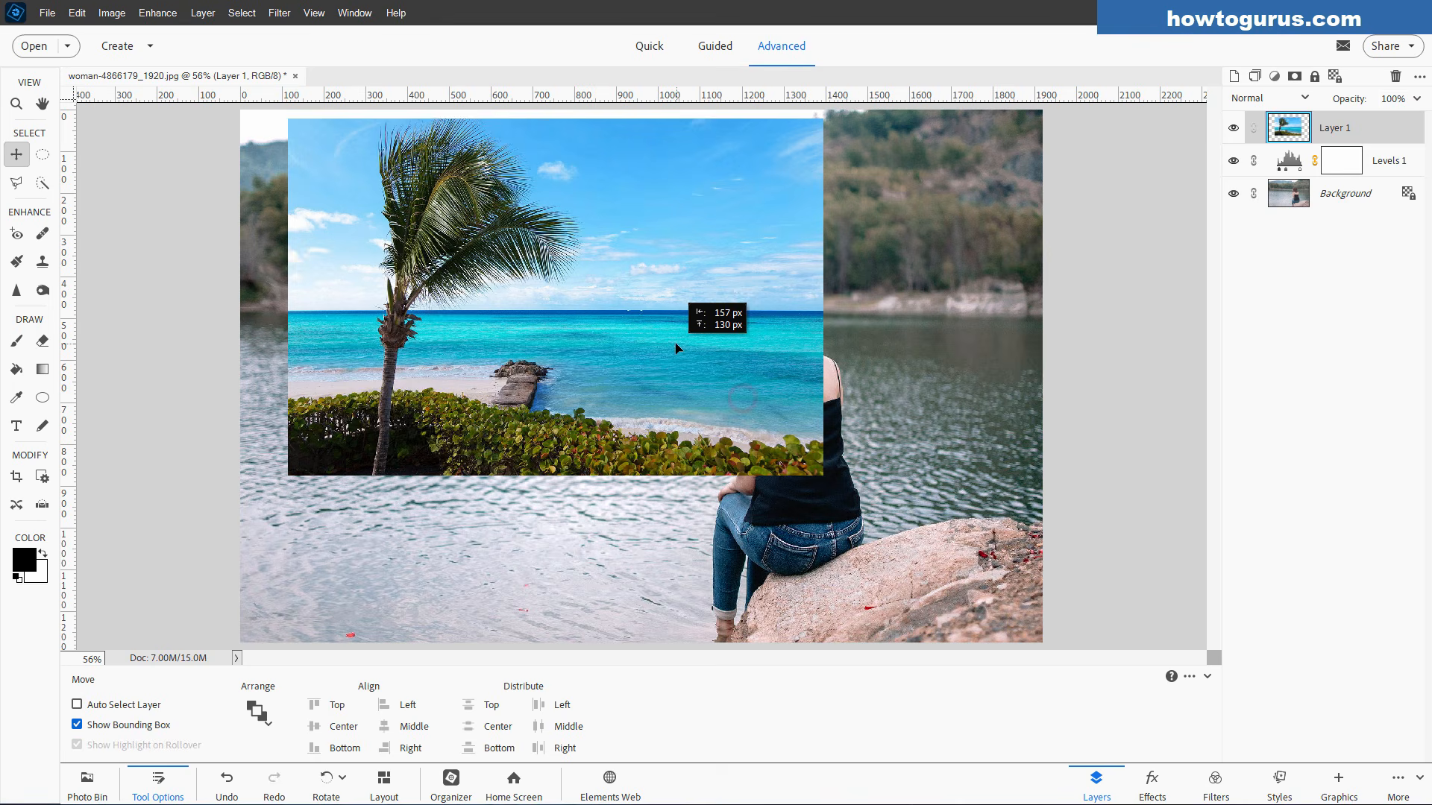
drag(676, 345, 658, 357)
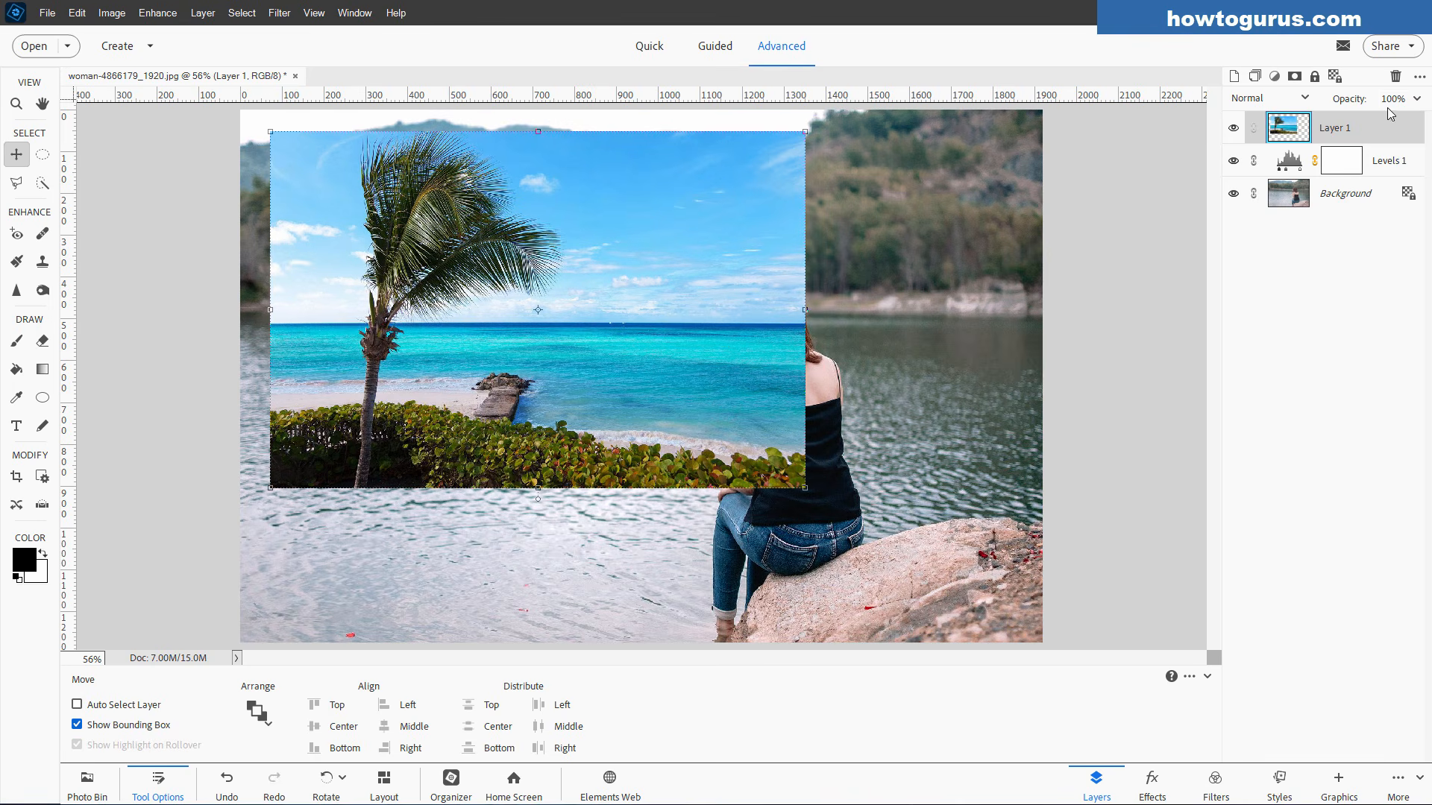
click(1416, 99)
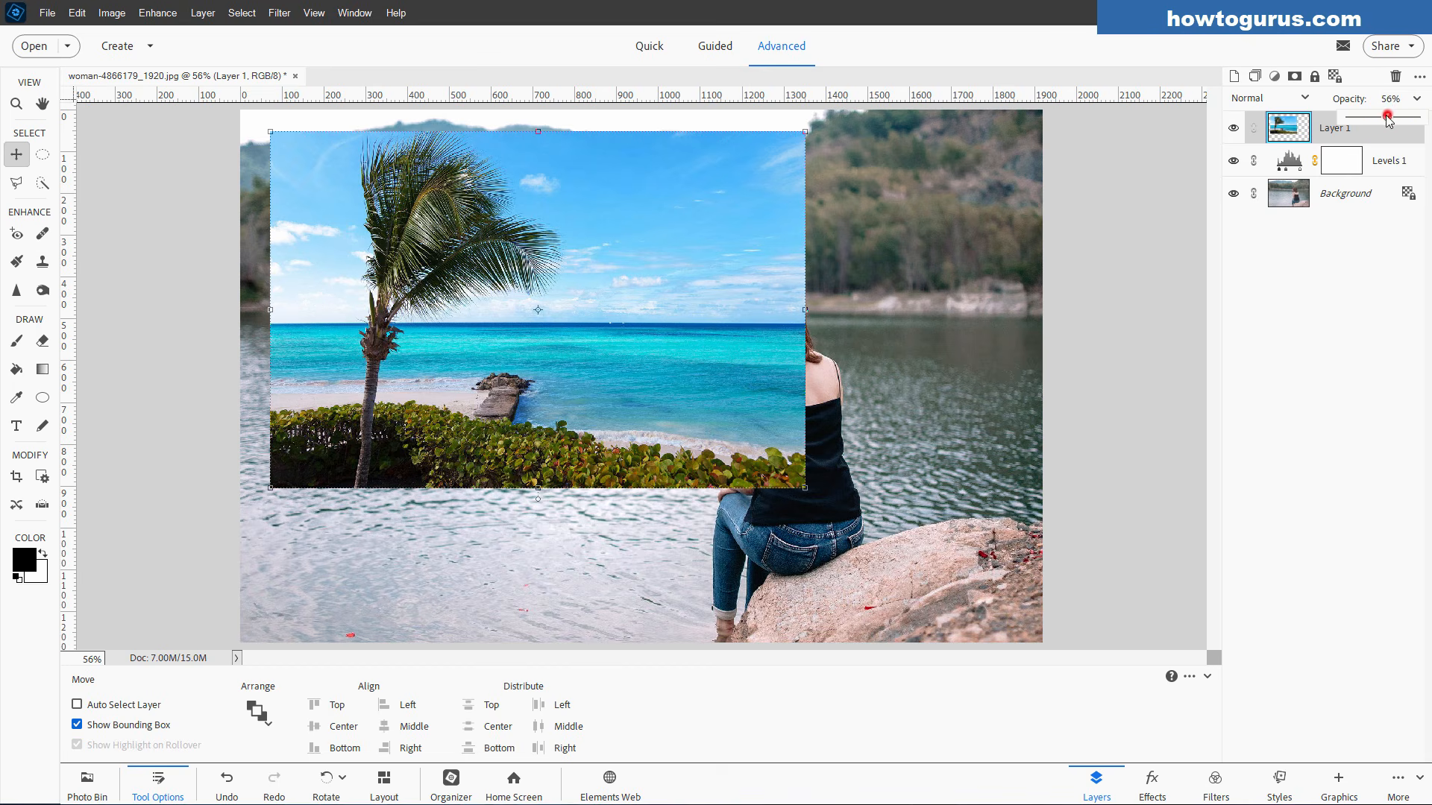
click(1385, 119)
click(1384, 118)
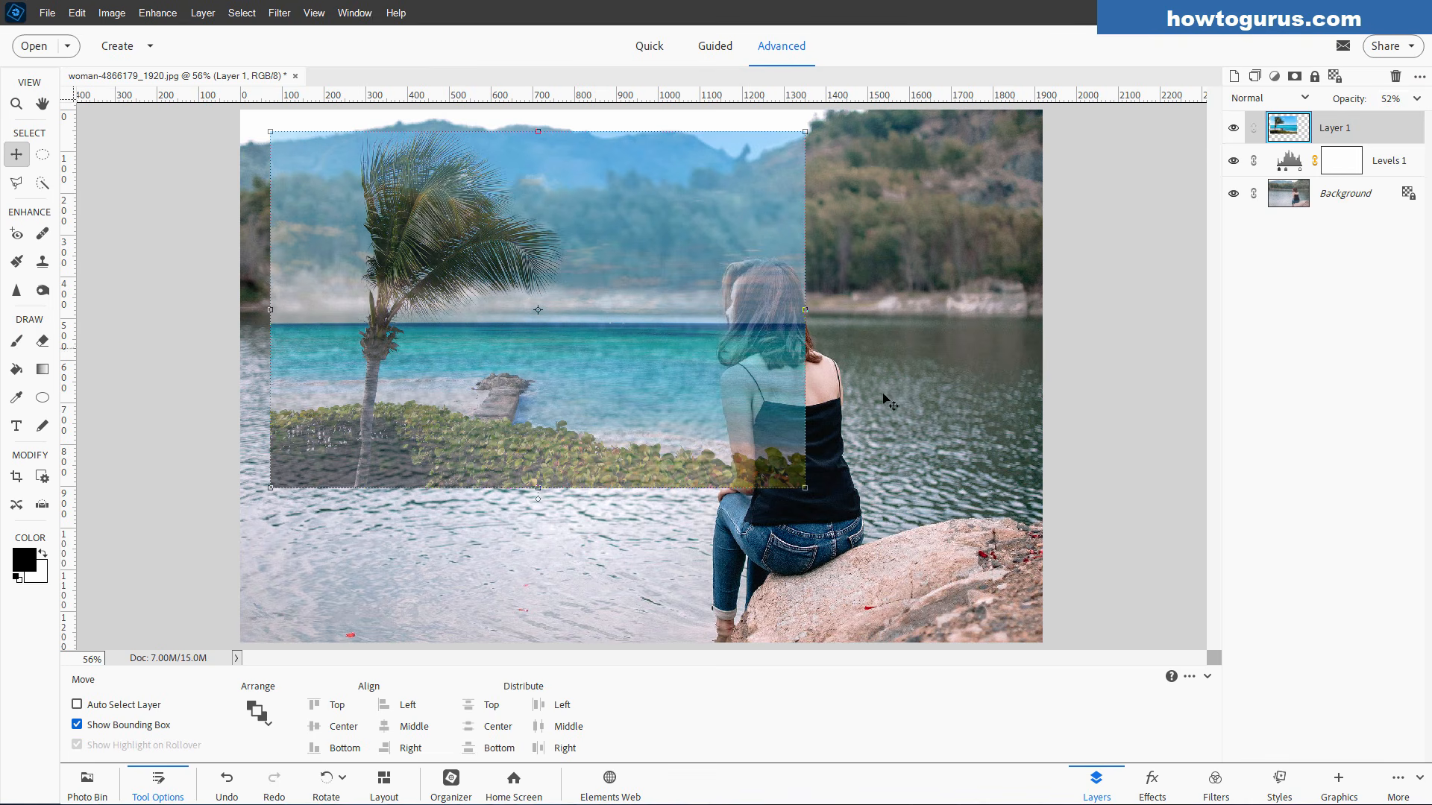
Scale the beach picture proportionally to 80.12% and place it over the far shore, clear of the woman's head.
drag(803, 487, 699, 419)
drag(606, 346, 601, 347)
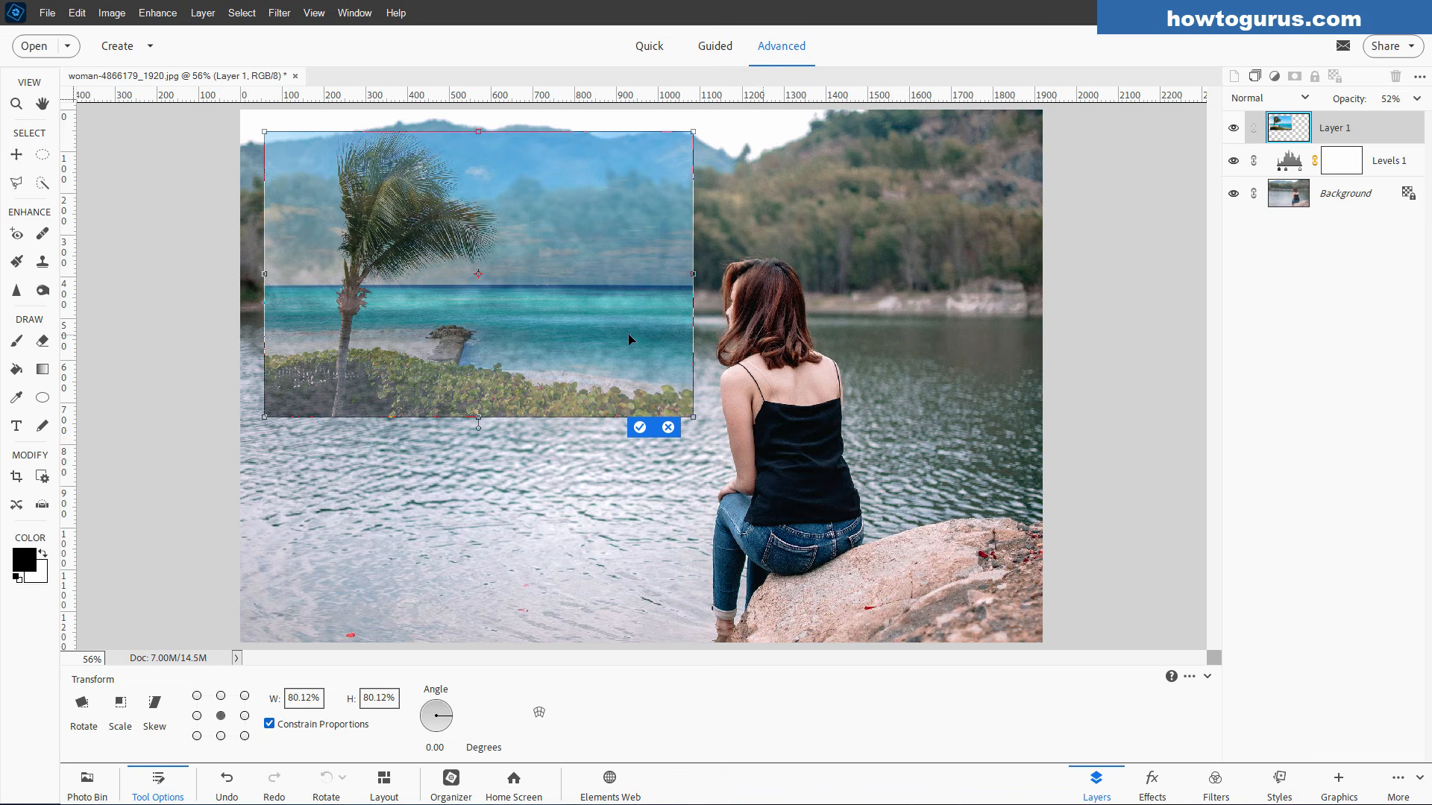
drag(629, 339, 628, 365)
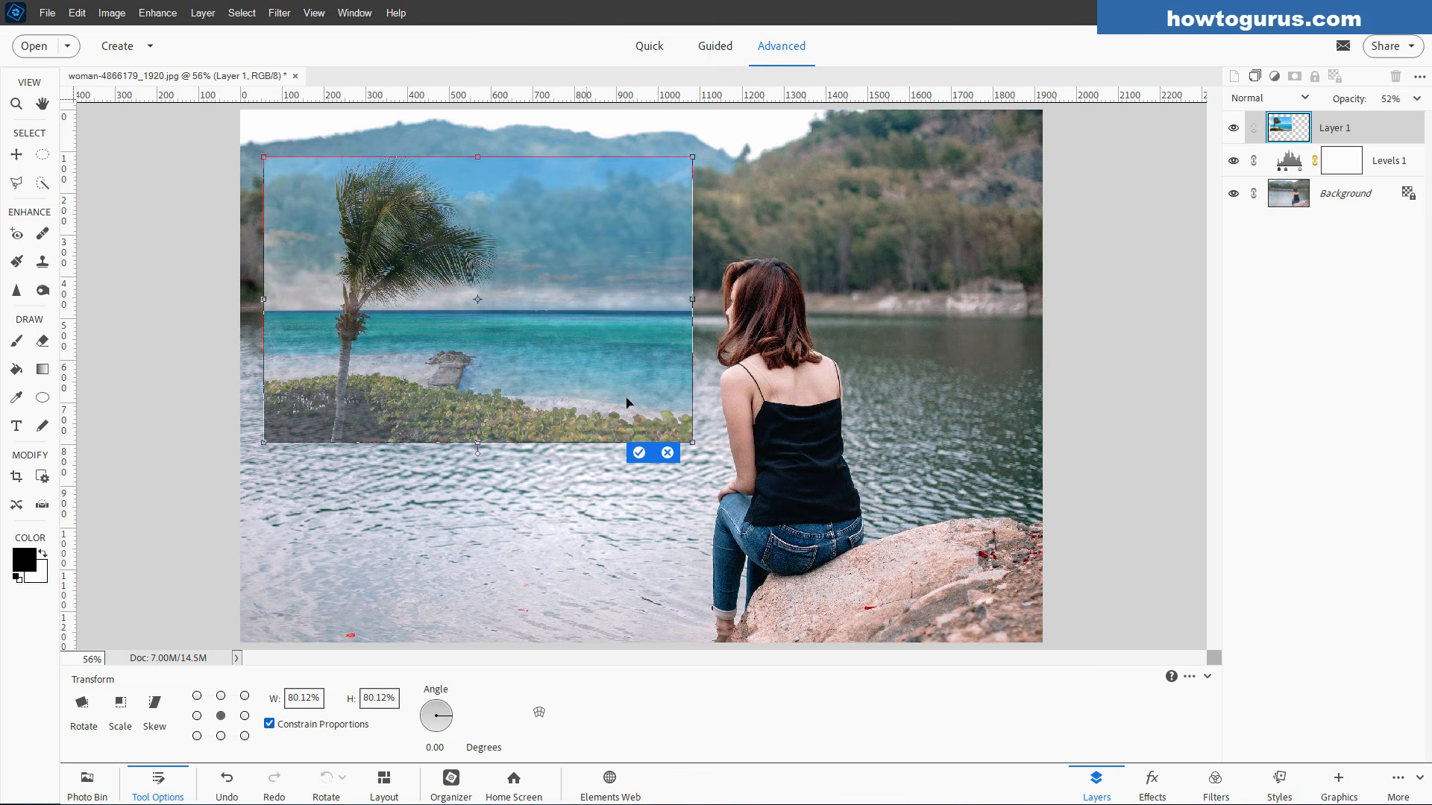
click(639, 452)
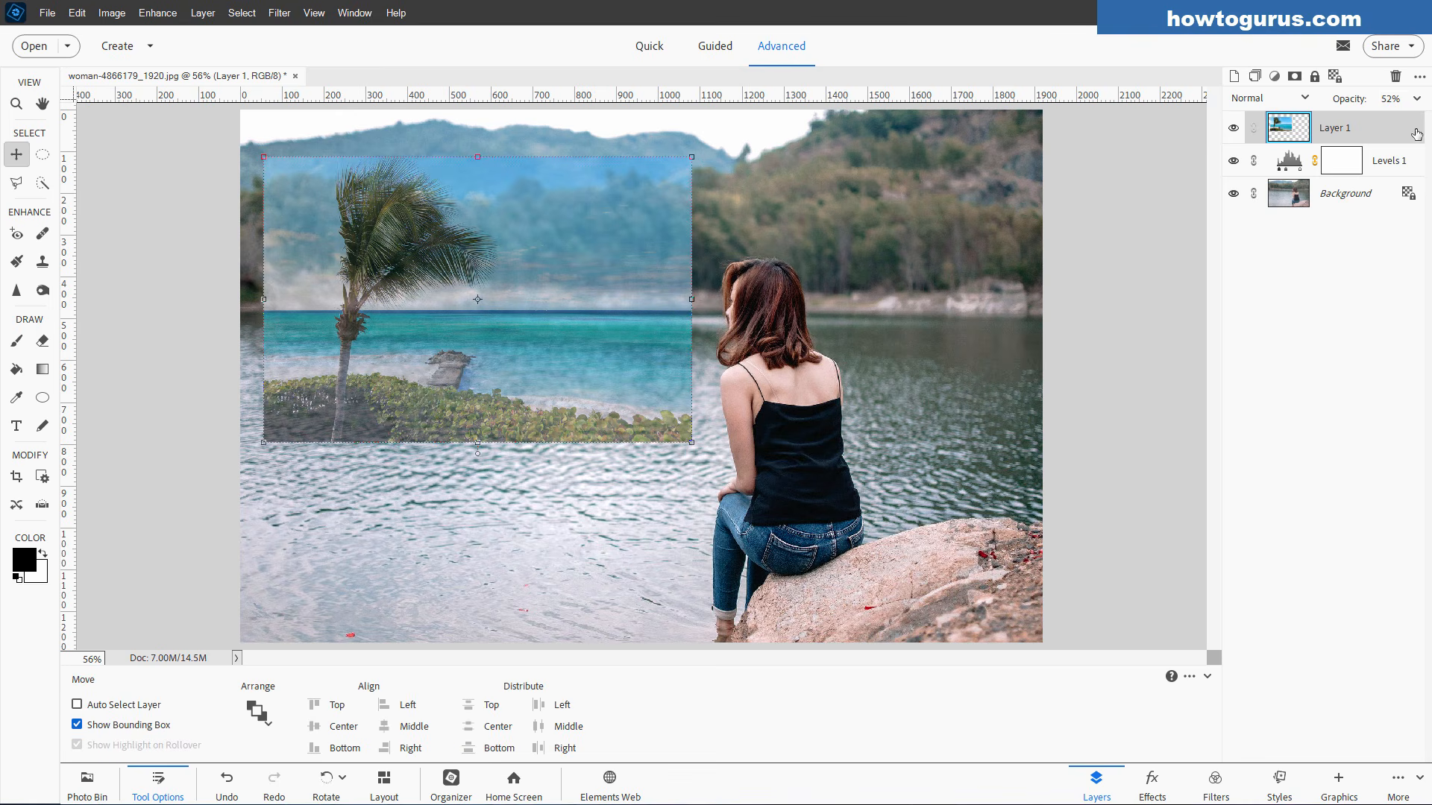
Restore the opacity of Layer 1 to 100% and add a layer mask to it.
click(1416, 100)
drag(1385, 118, 1423, 118)
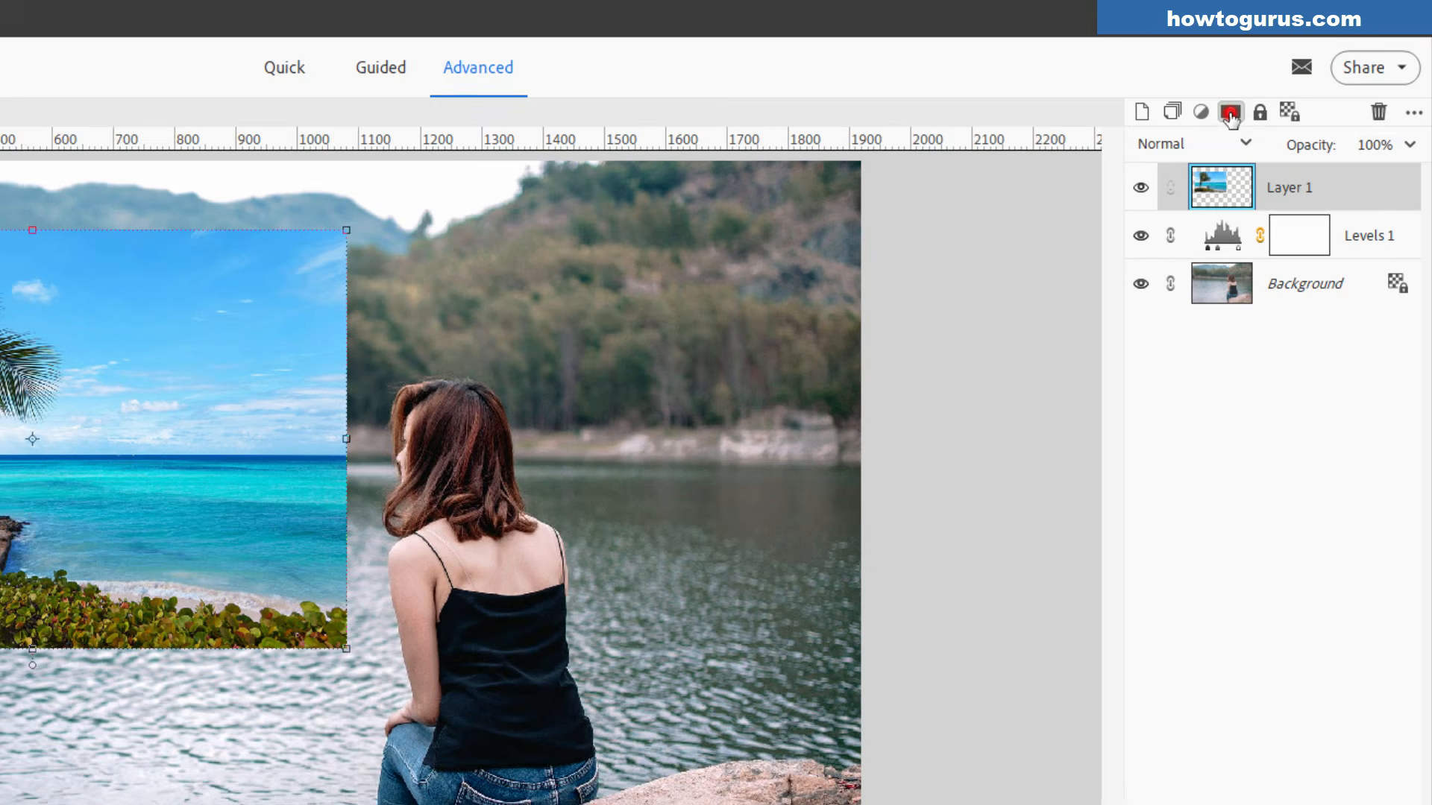
click(1295, 76)
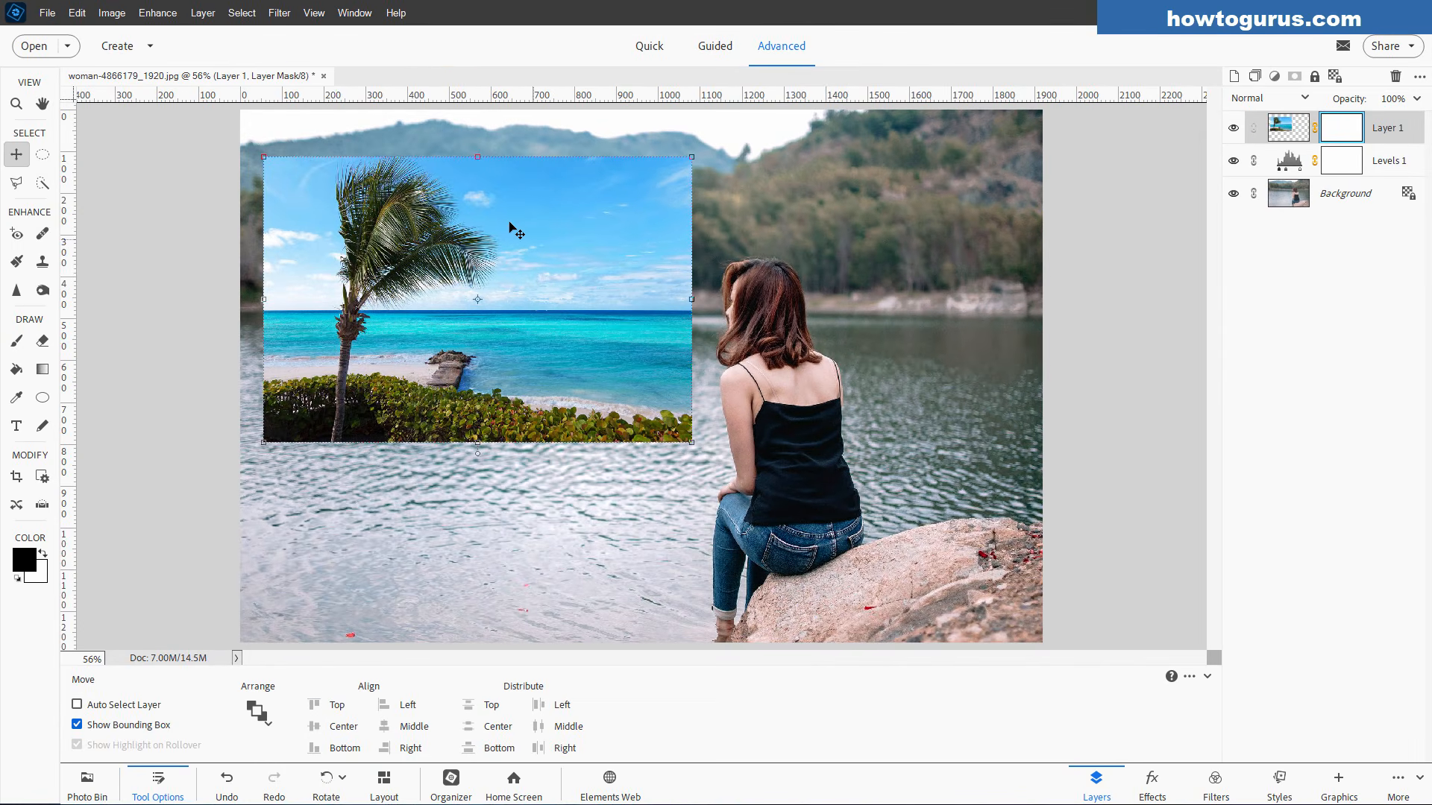
Make an elliptical selection spanning most of the beach picture, just inside its edges, and invert the selection.
click(43, 154)
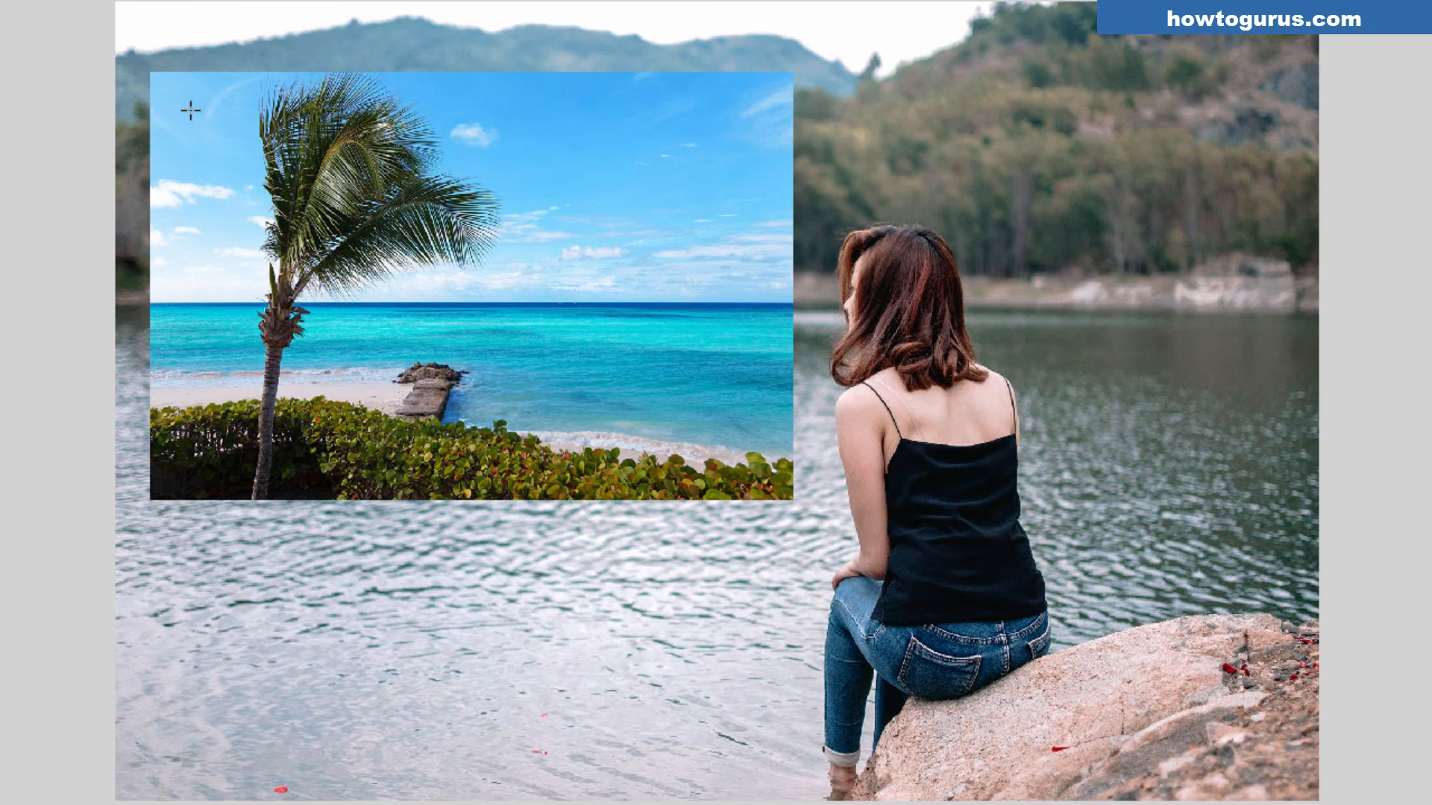
drag(189, 110, 754, 460)
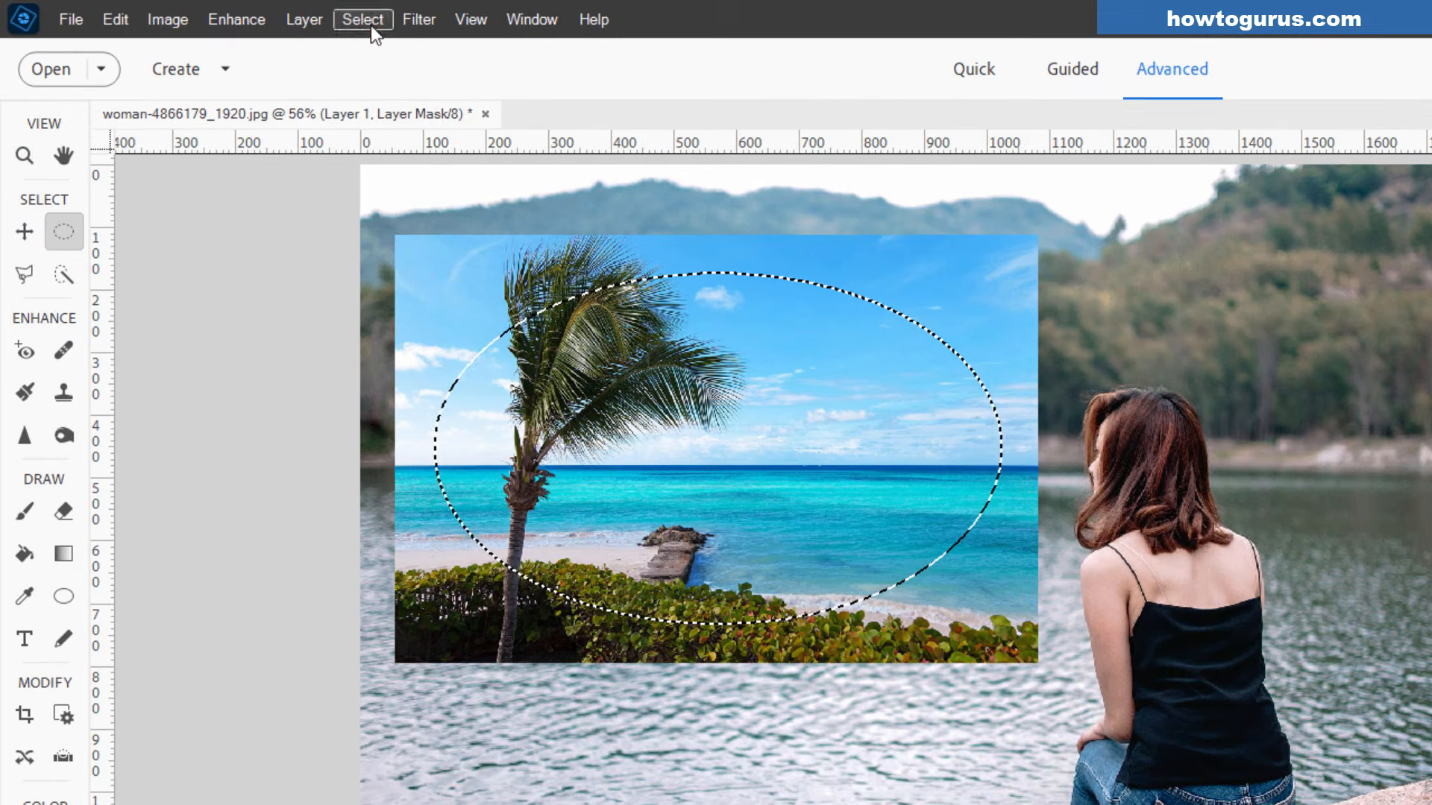
click(364, 20)
click(369, 44)
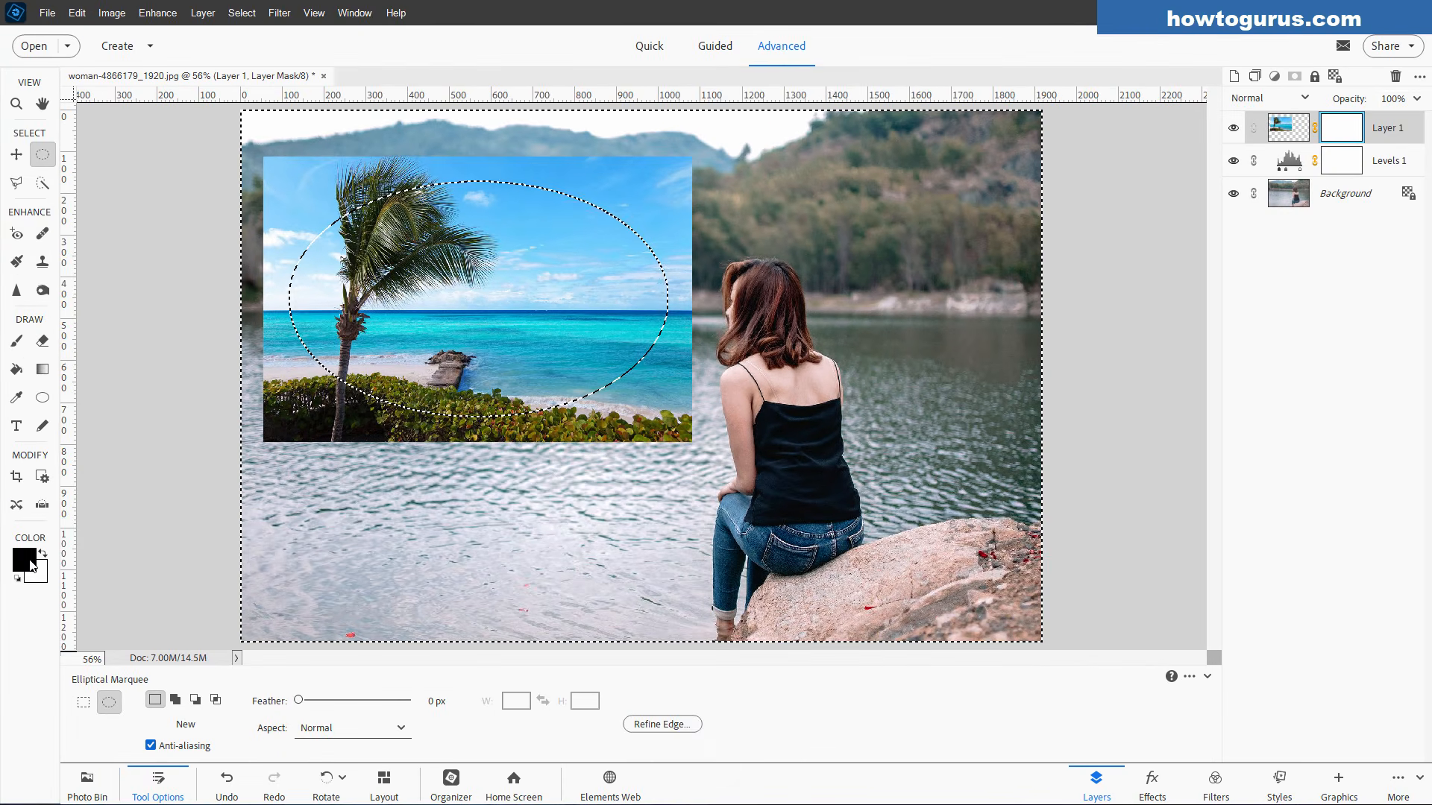
Fill the inverted selection on Layer 1's mask with black using the Paint Bucket, and deselect.
click(45, 553)
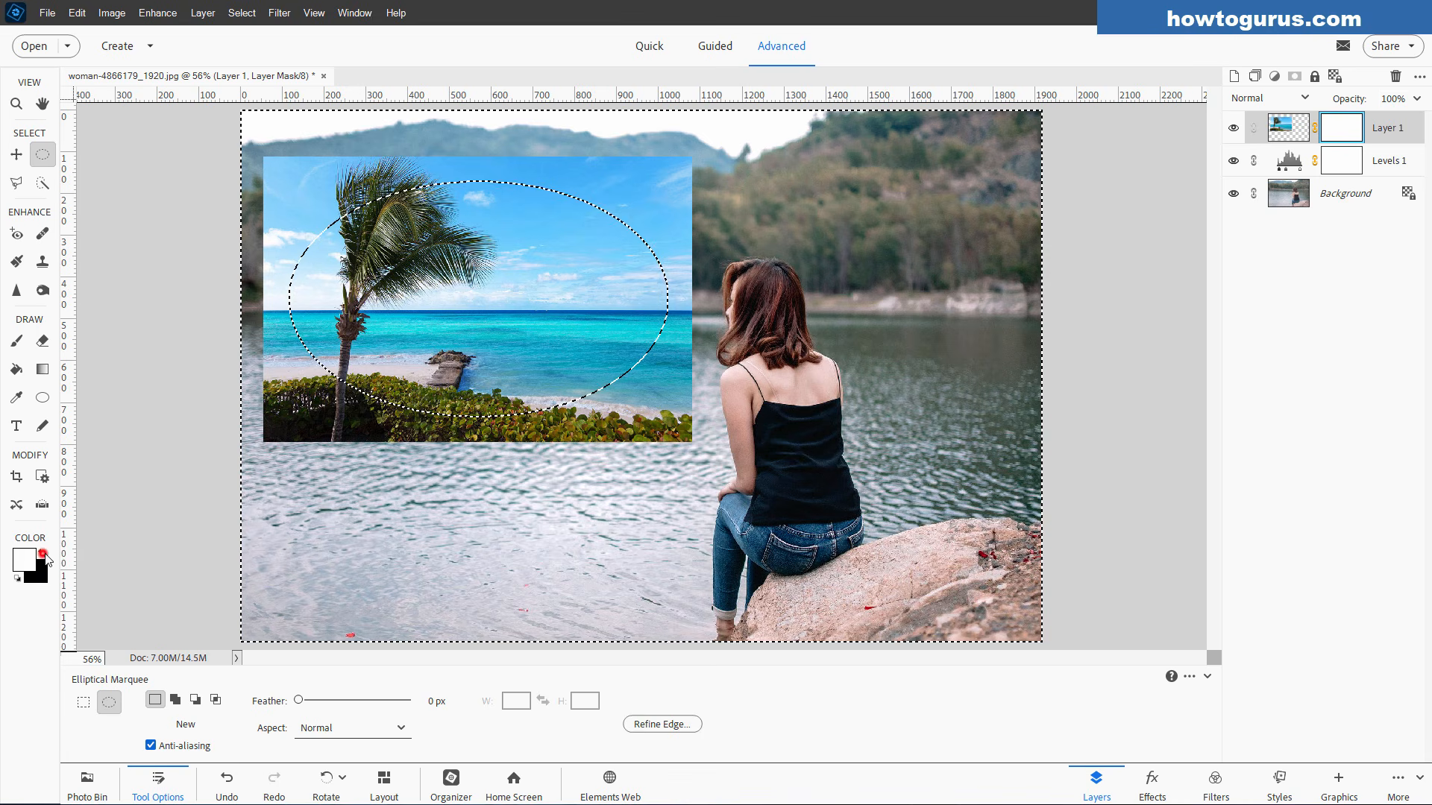
click(45, 553)
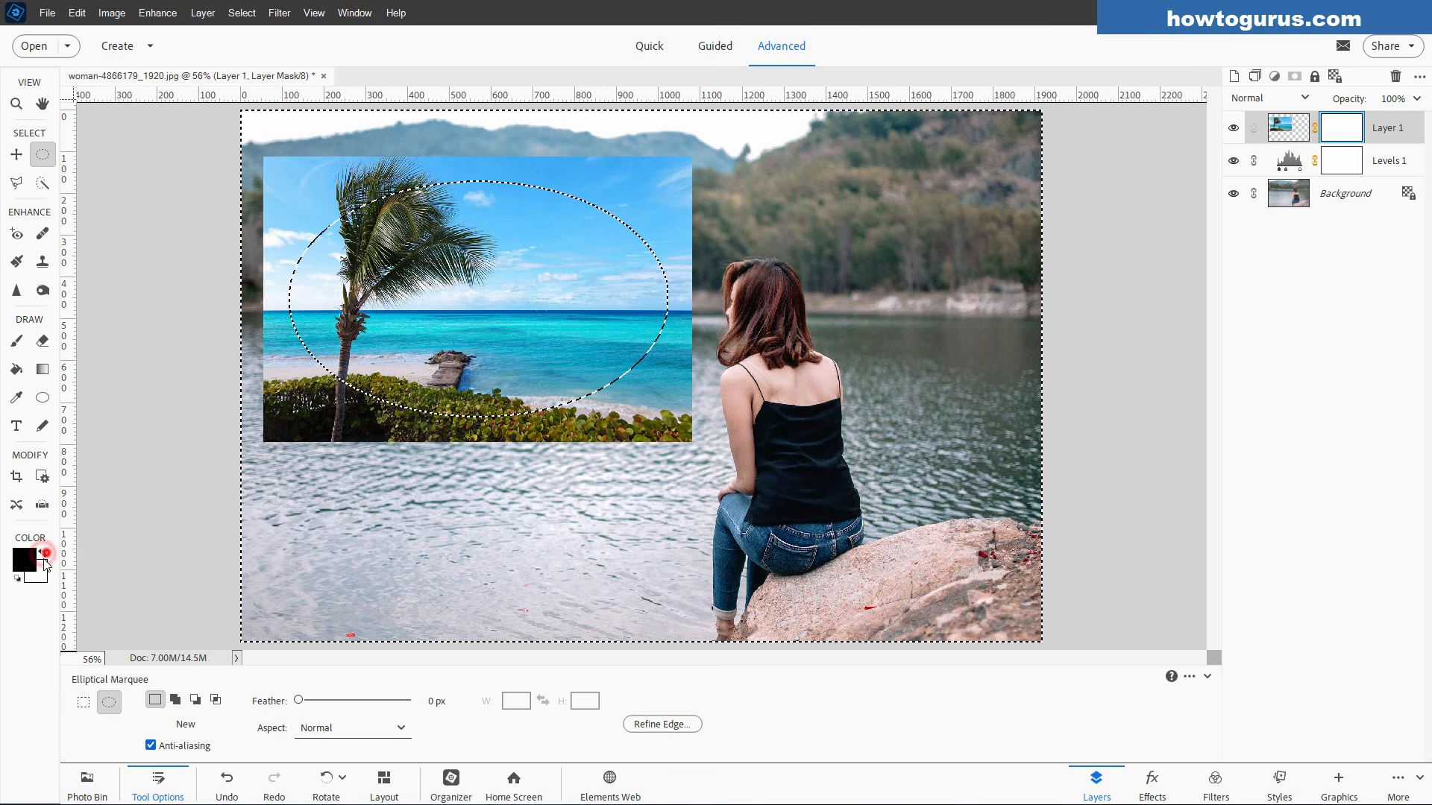
click(16, 368)
click(311, 433)
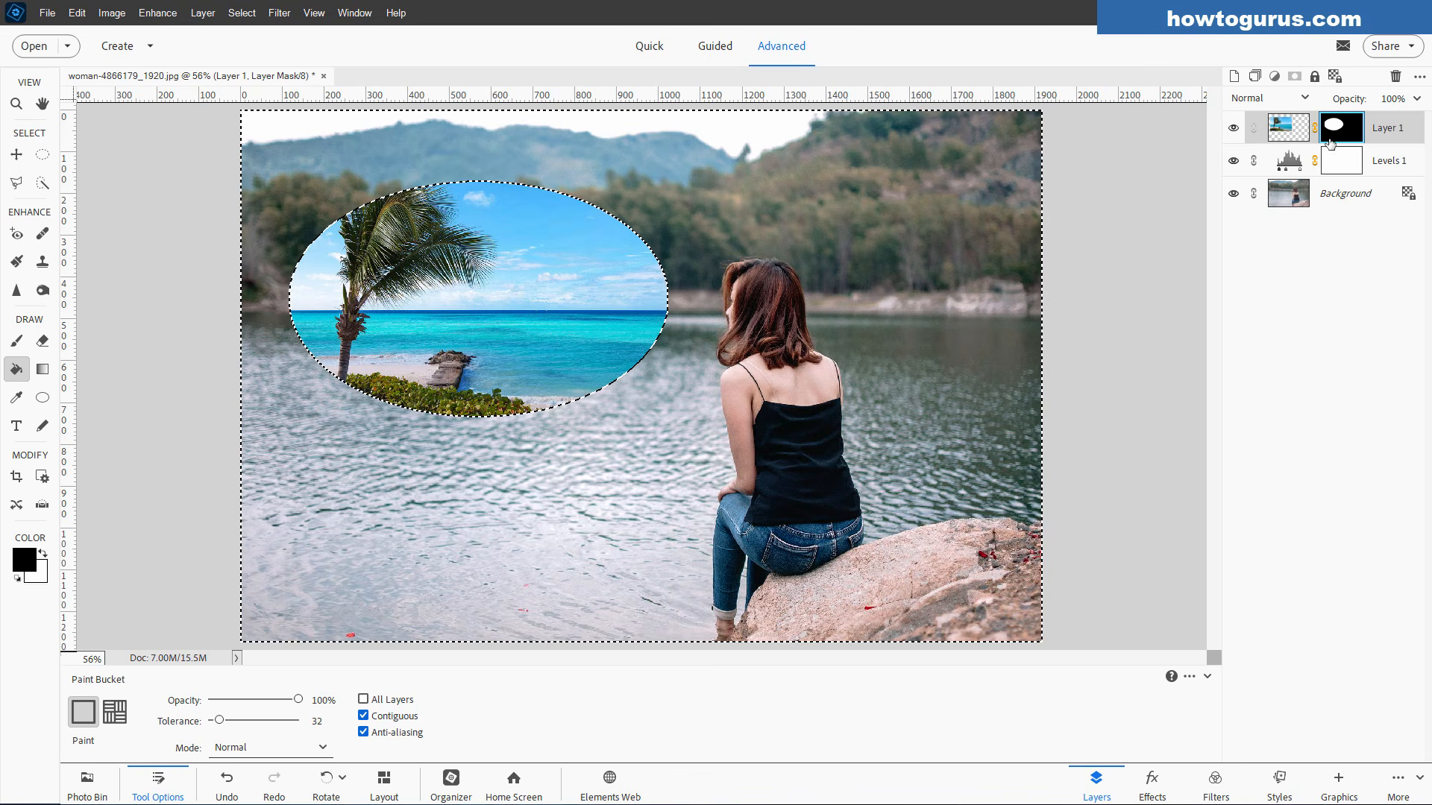
key(ctrl+d)
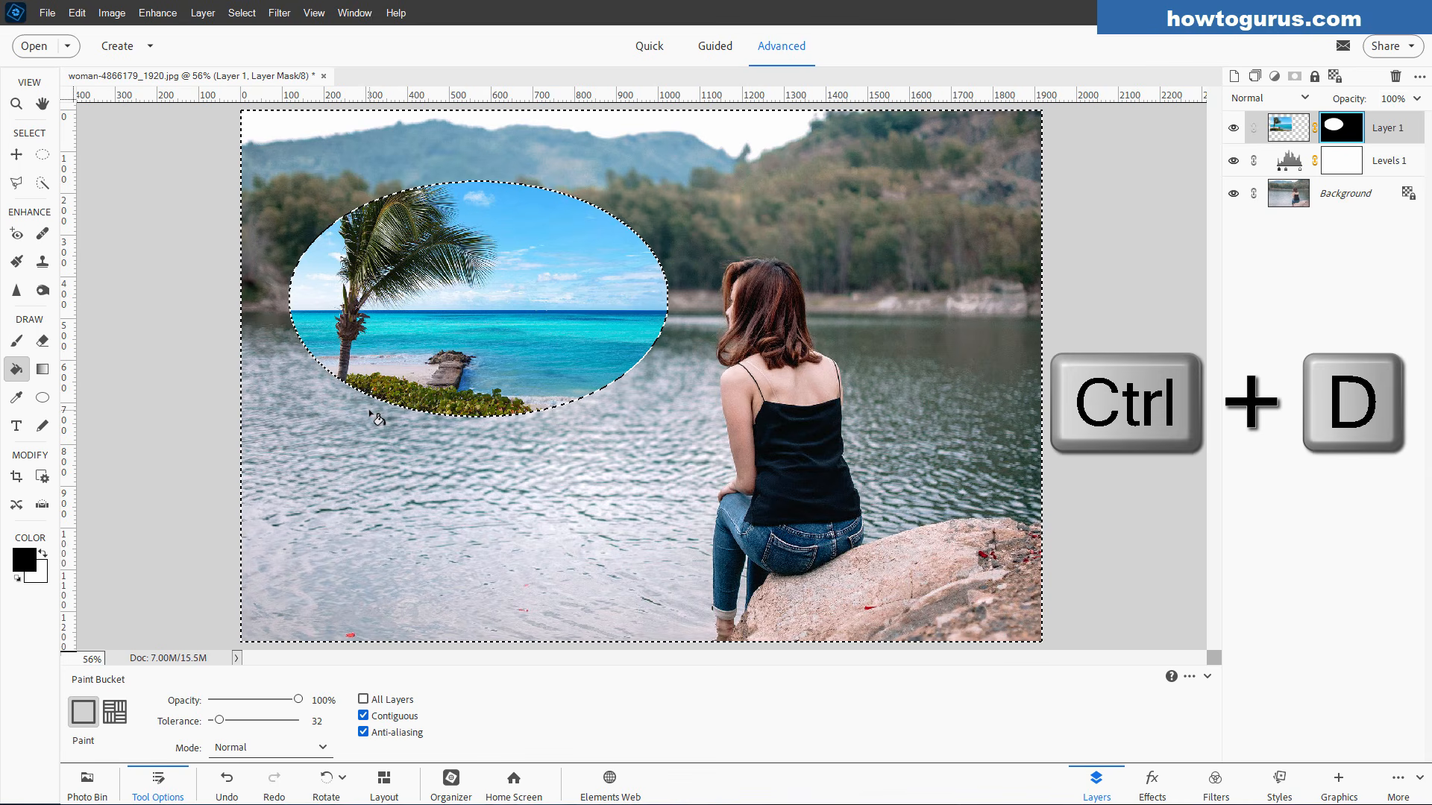
Soften the edge of Layer 1's mask with a Gaussian Blur of 22.2 pixels radius.
click(16, 155)
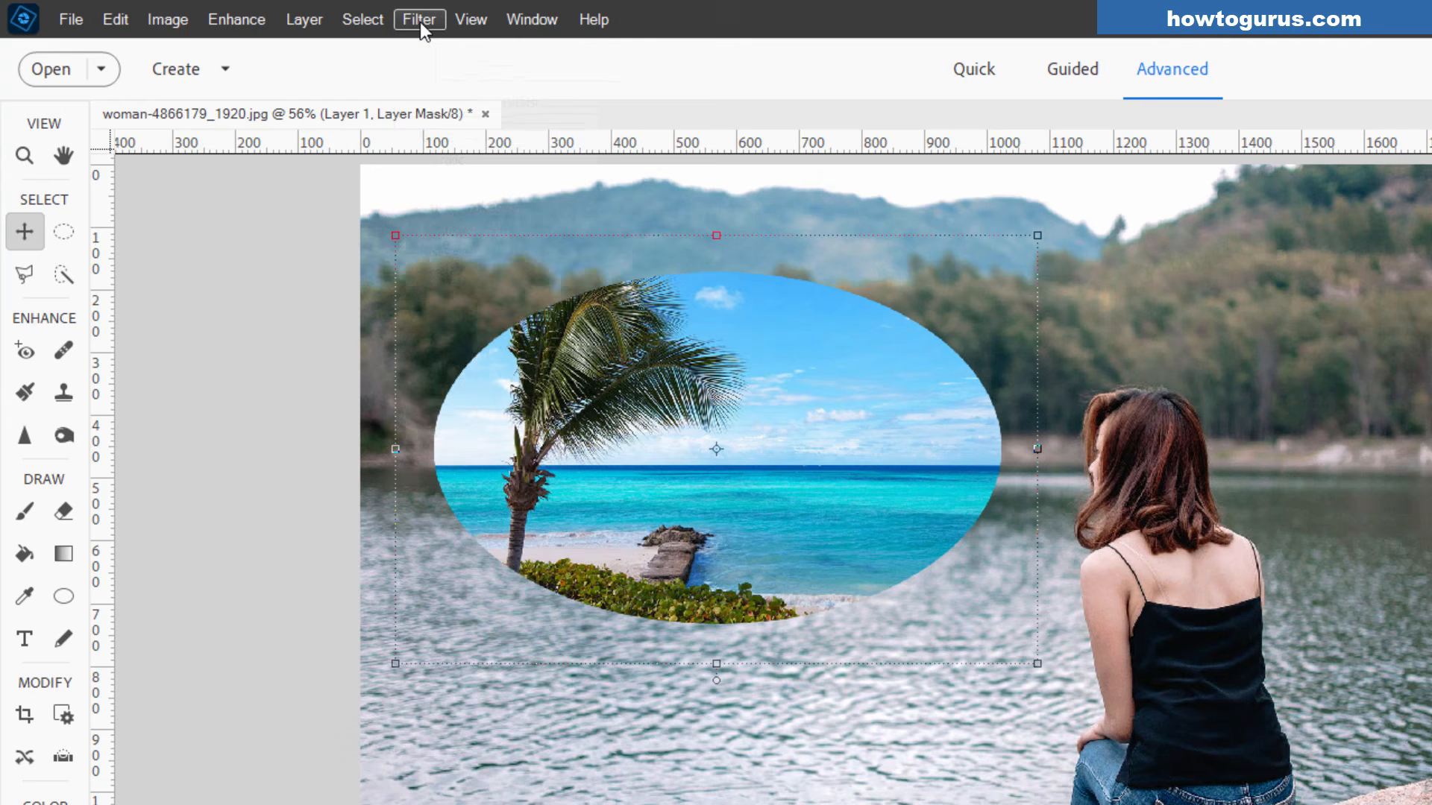
click(419, 21)
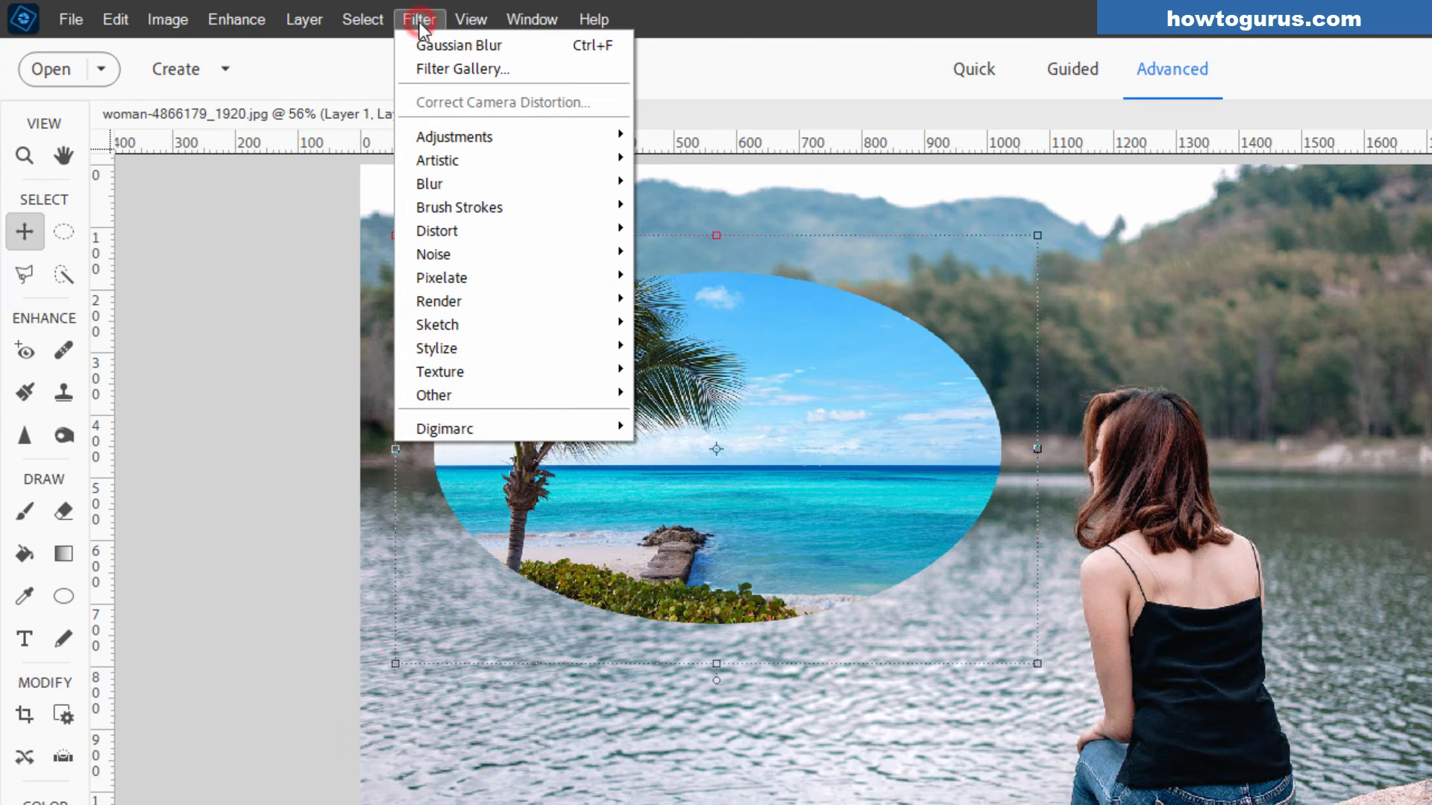
mouse_move(468, 180)
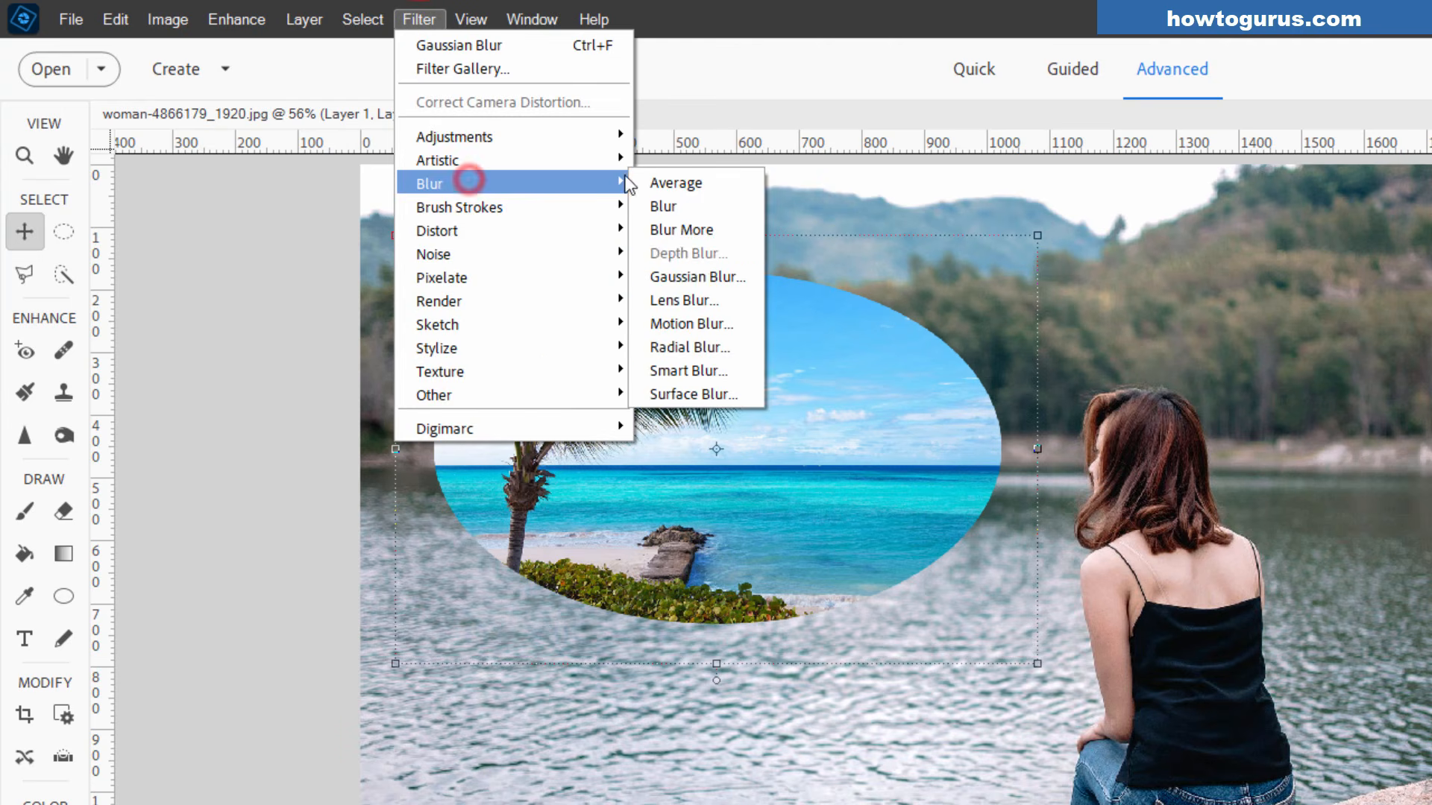
click(698, 268)
drag(1141, 639, 1107, 623)
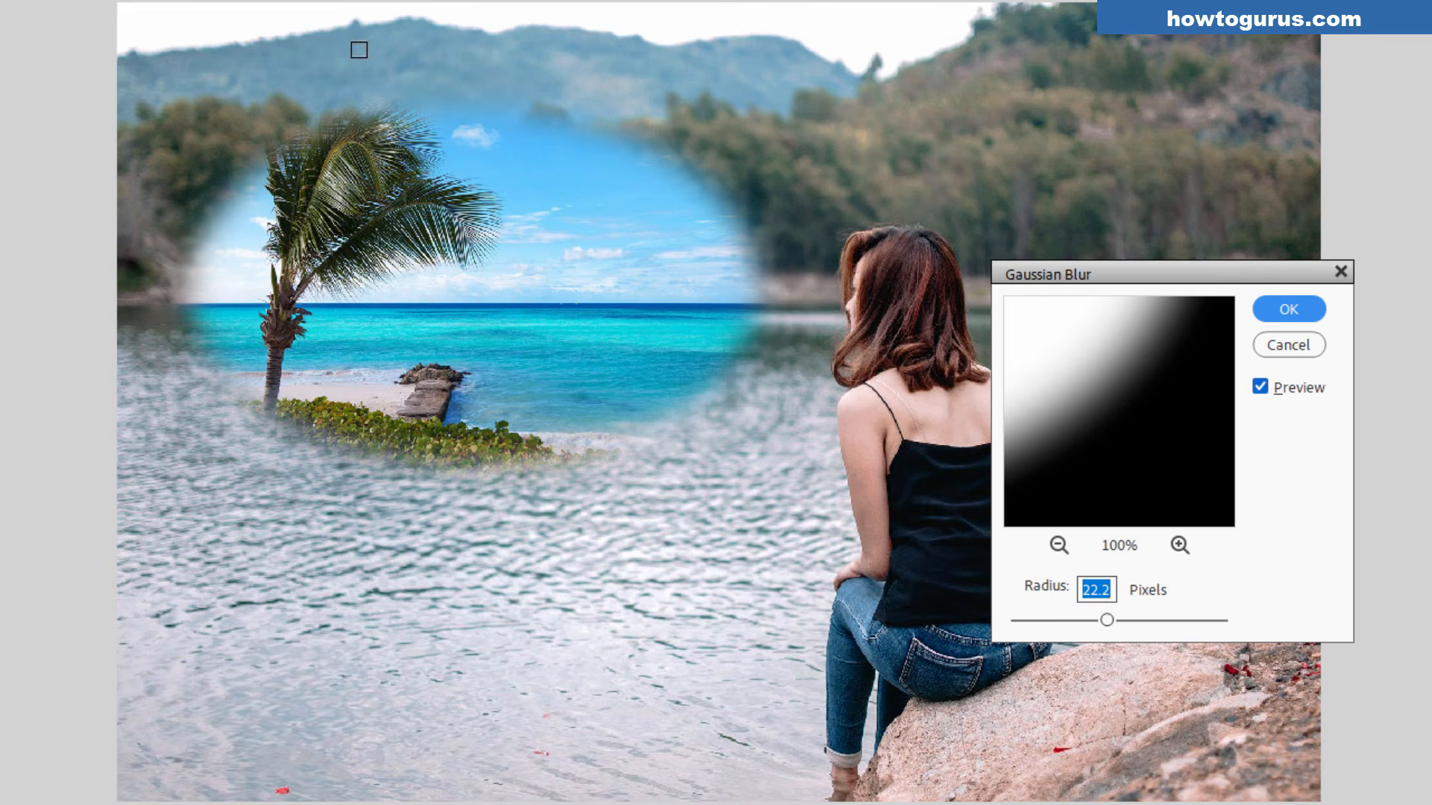
click(1289, 307)
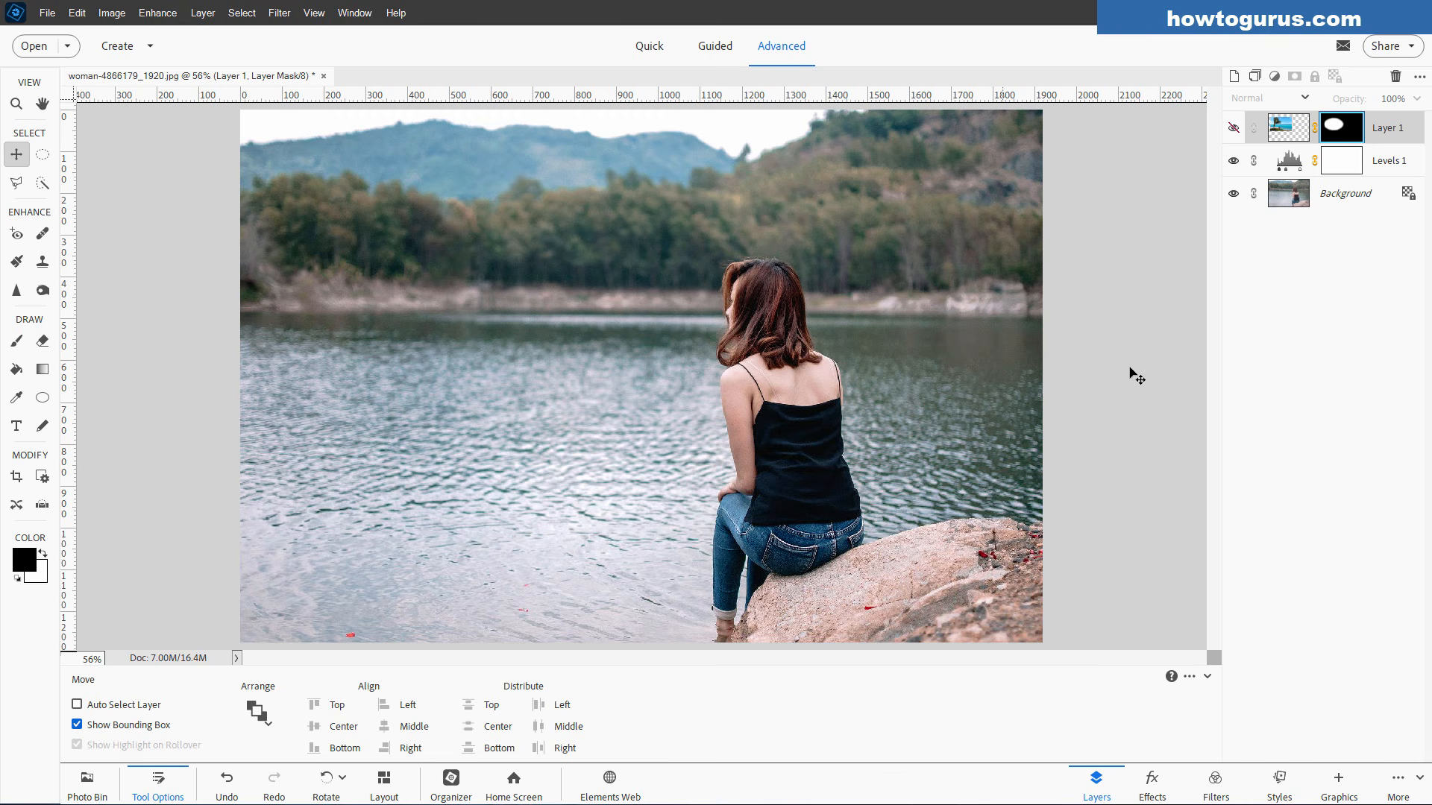
Add the cloud-shaped thought bubble from the Shapes graphics to the photo.
click(1342, 782)
click(1393, 80)
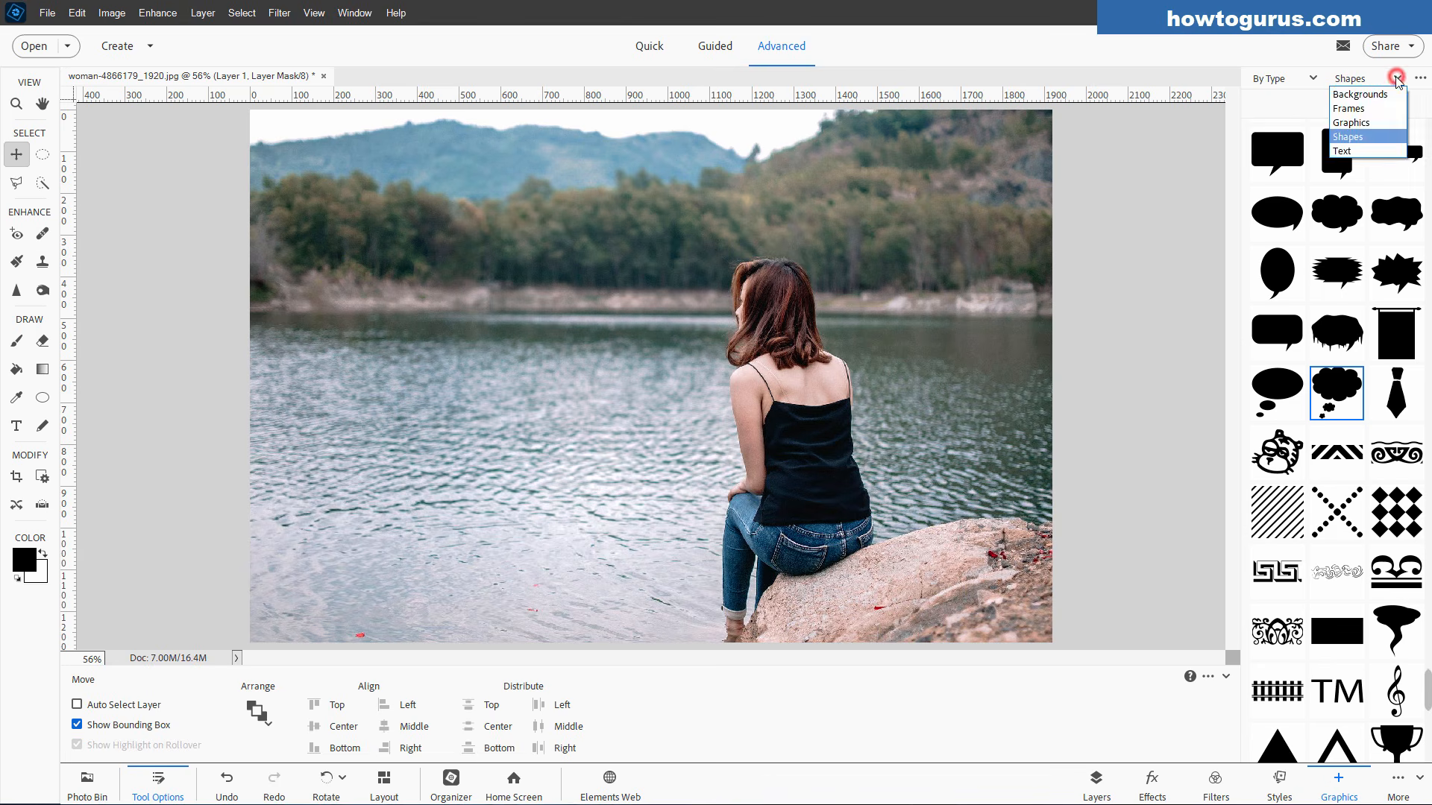
click(1376, 97)
click(1378, 85)
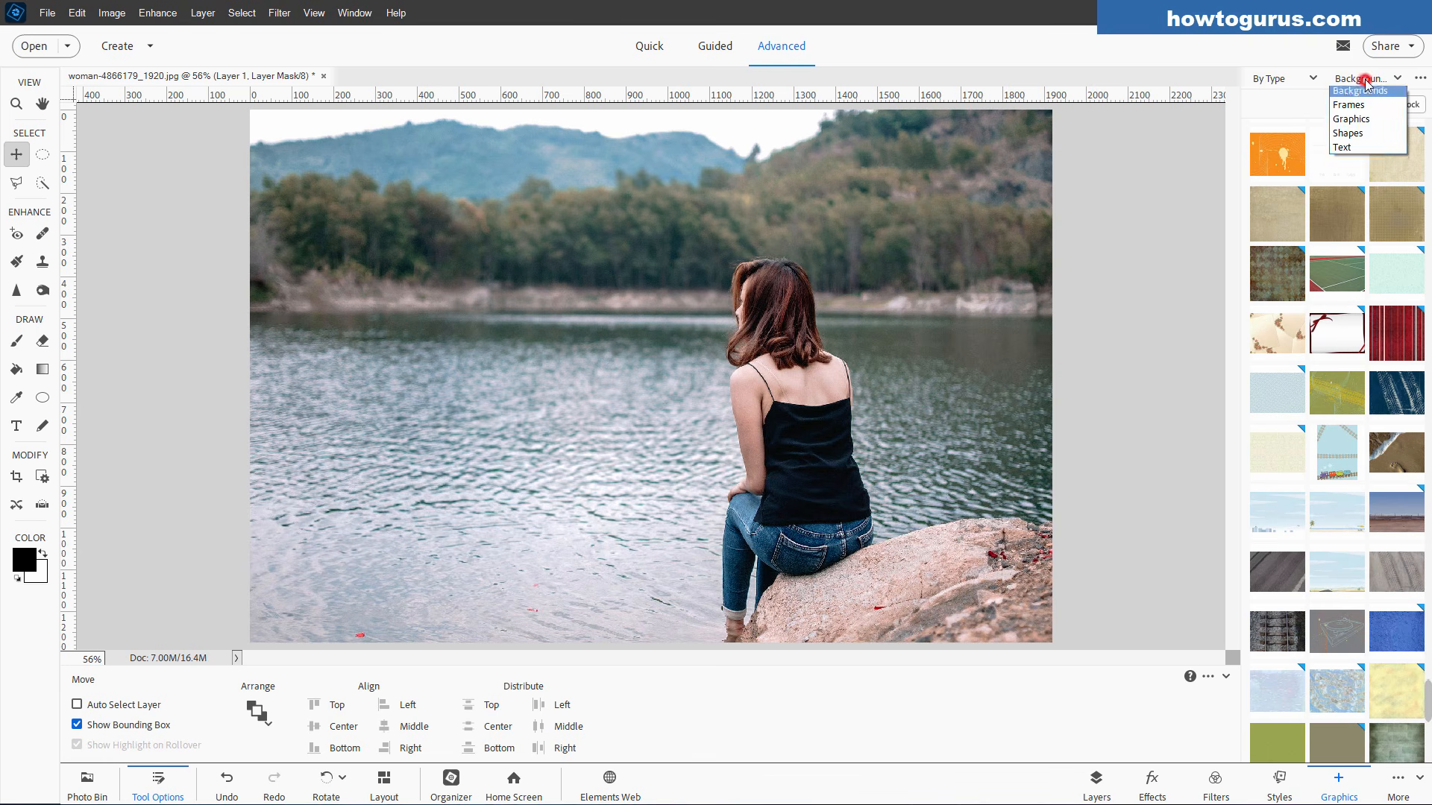
click(1353, 139)
scroll(1429, 250, down, 5)
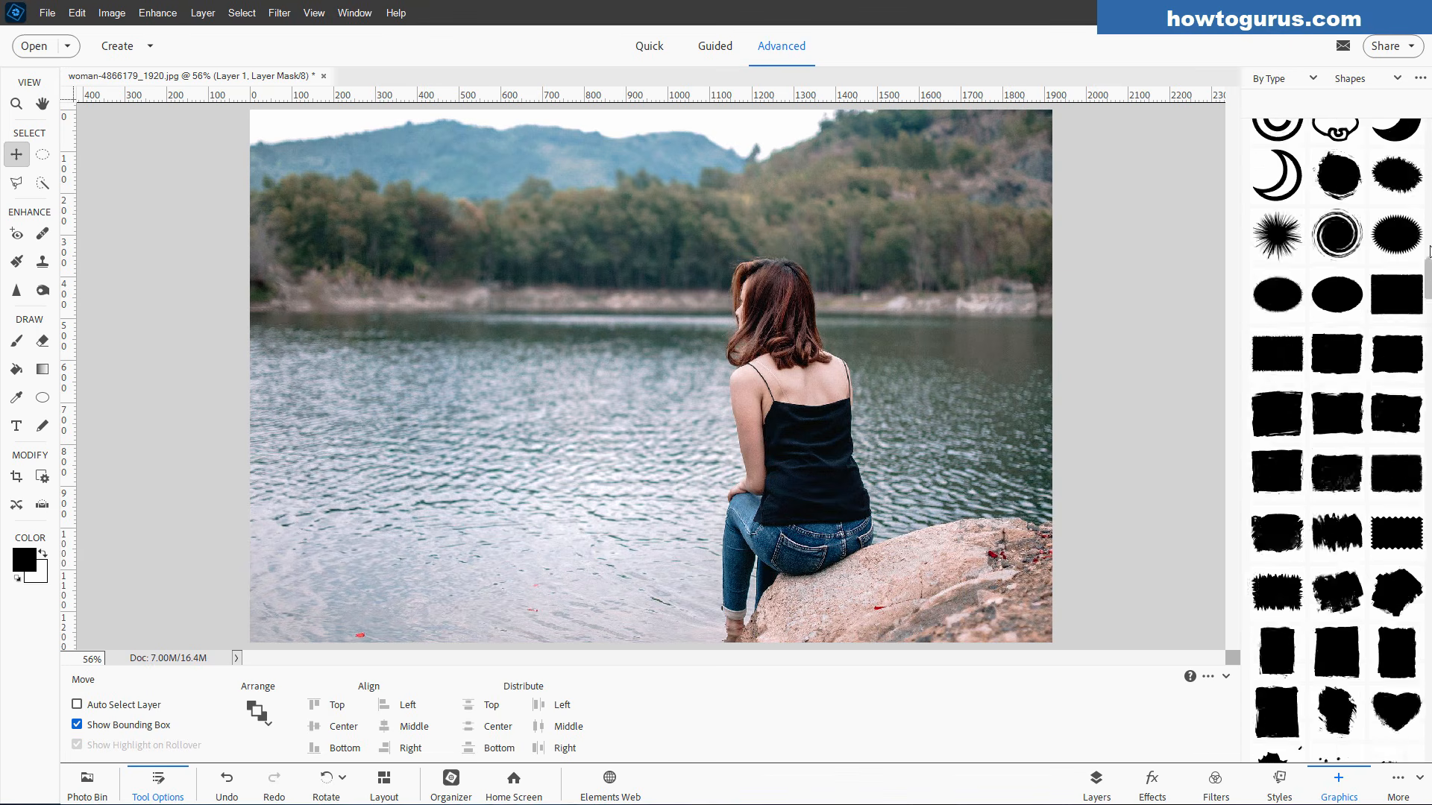
scroll(1430, 249, up, 5)
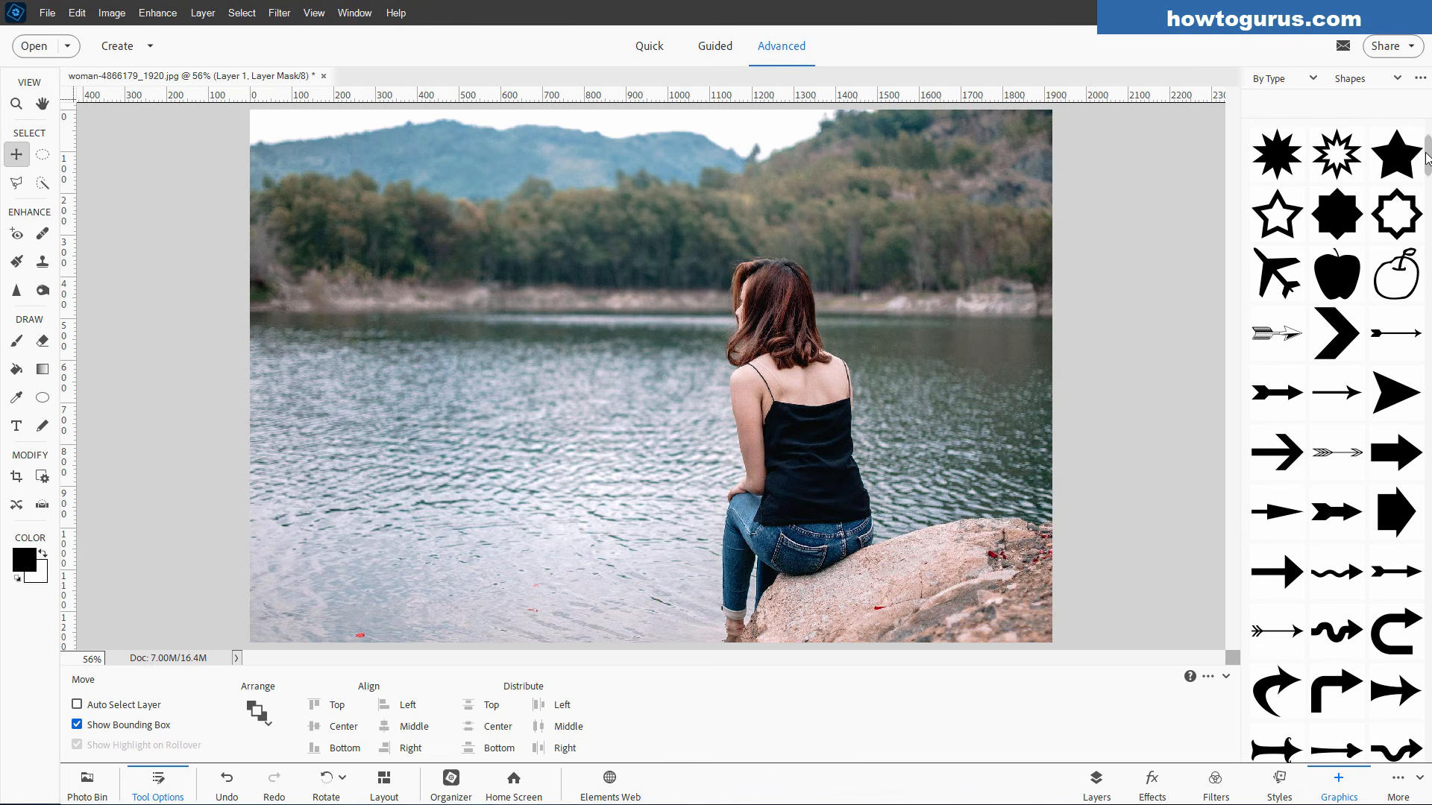
drag(1427, 156, 1428, 657)
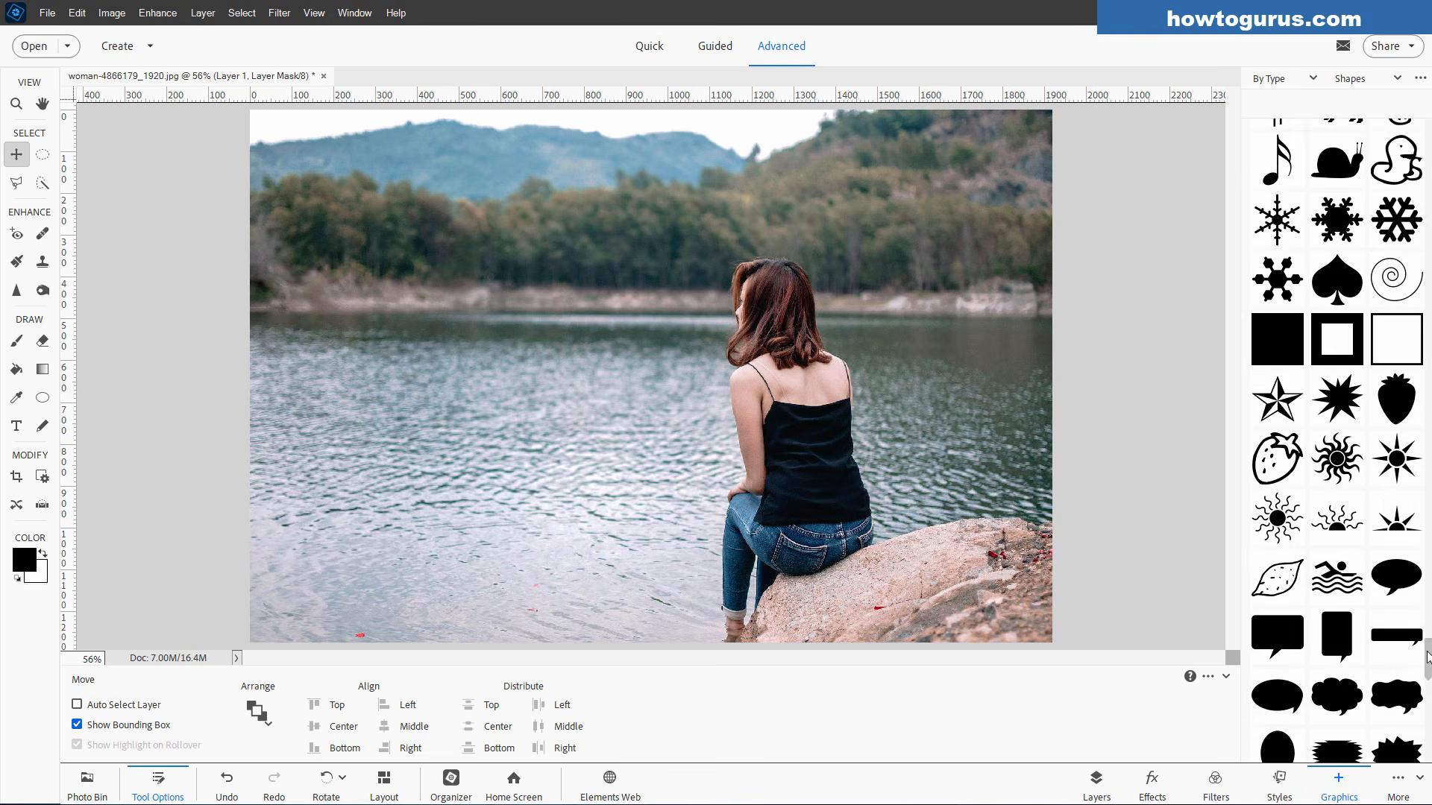
scroll(1334, 373, down, 6)
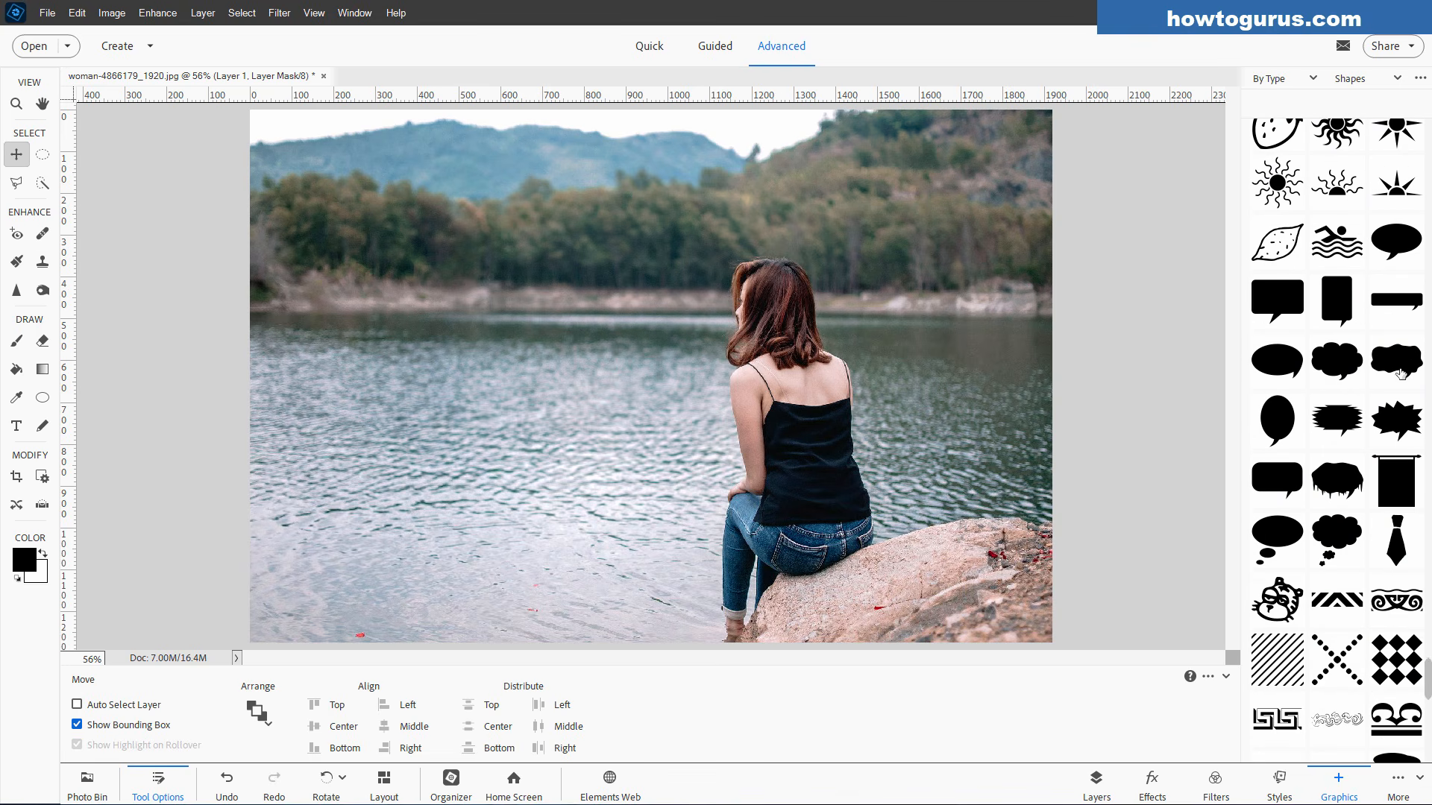
double_click(1342, 547)
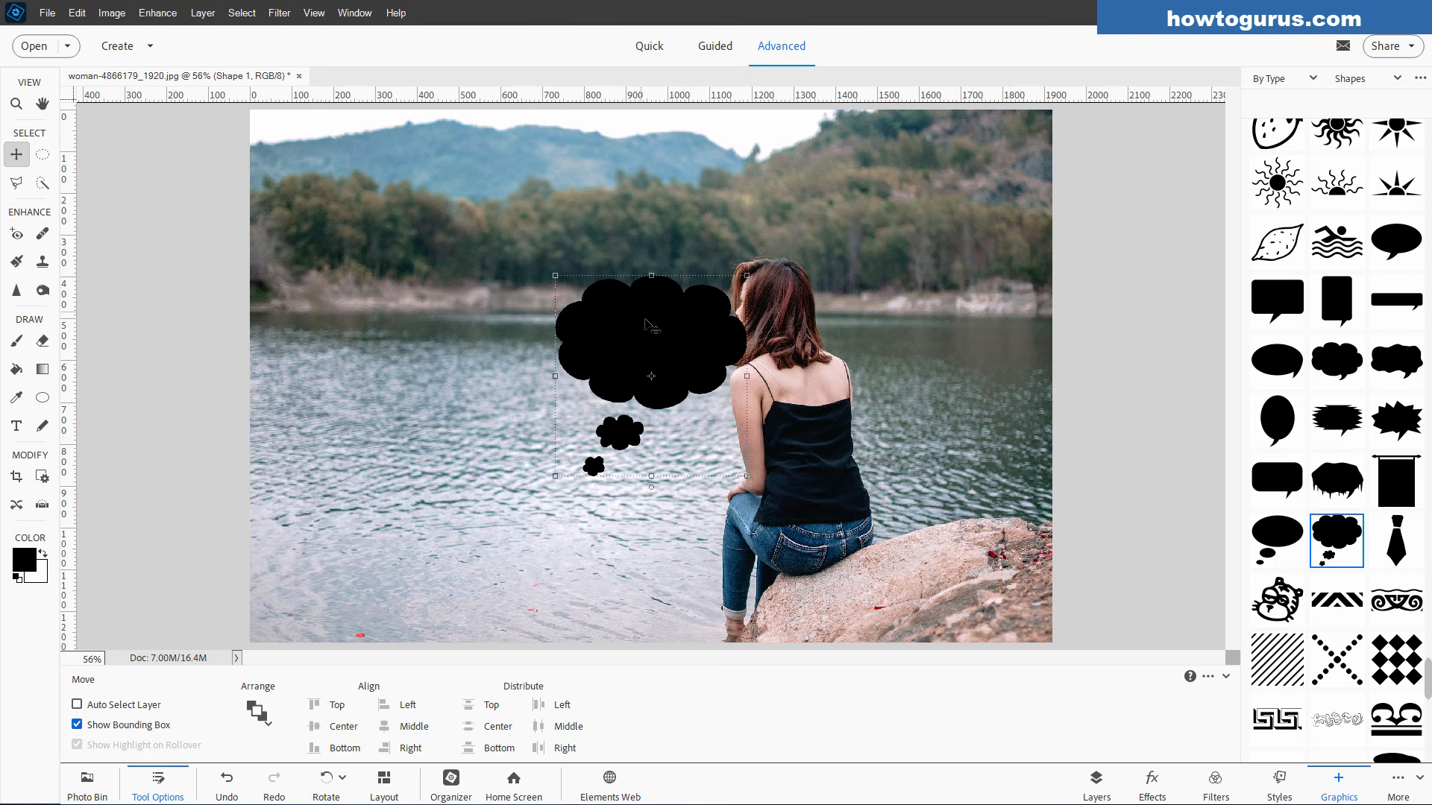
Move the thought bubble to the upper left of the photo and flip its layer horizontally.
drag(674, 345, 432, 265)
click(1094, 777)
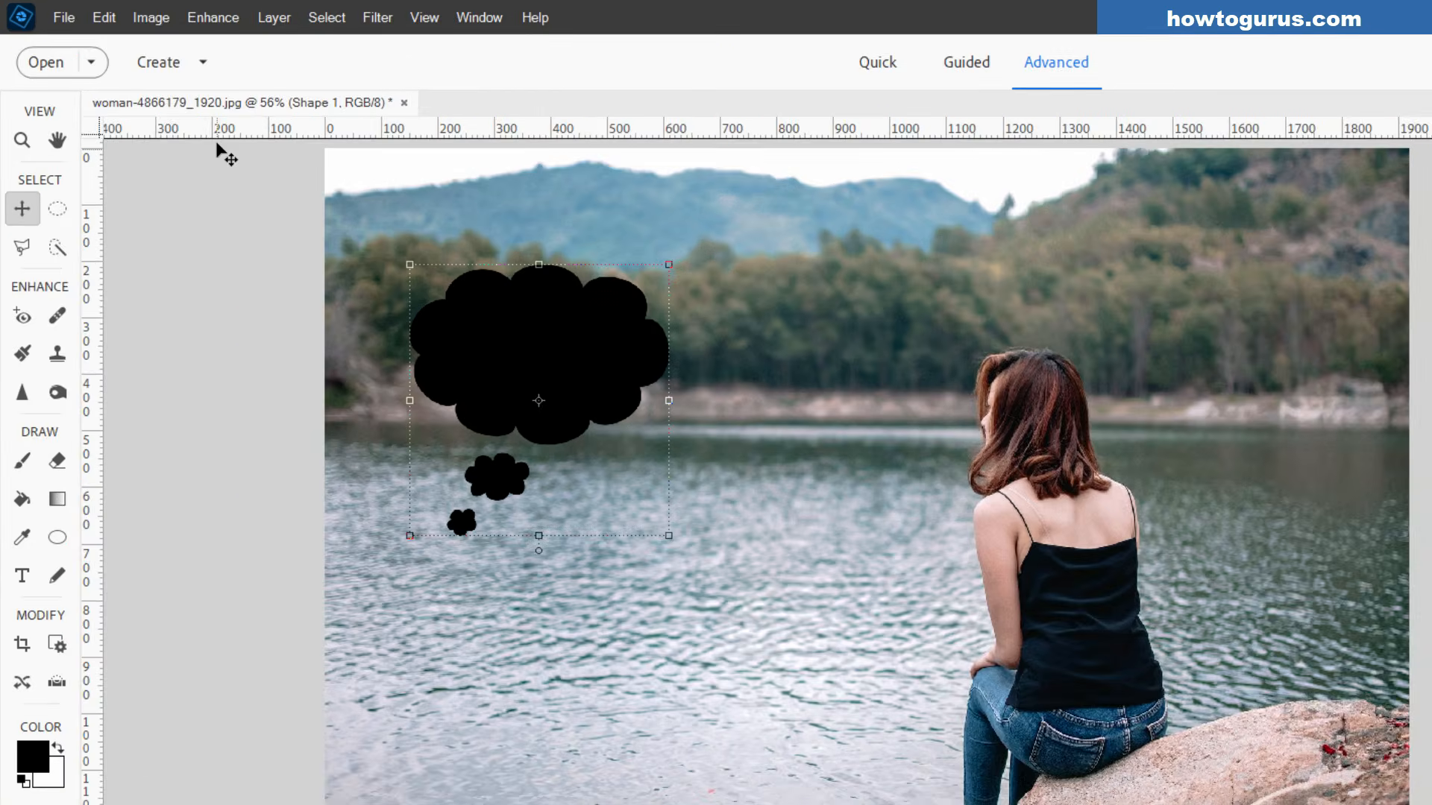
click(151, 18)
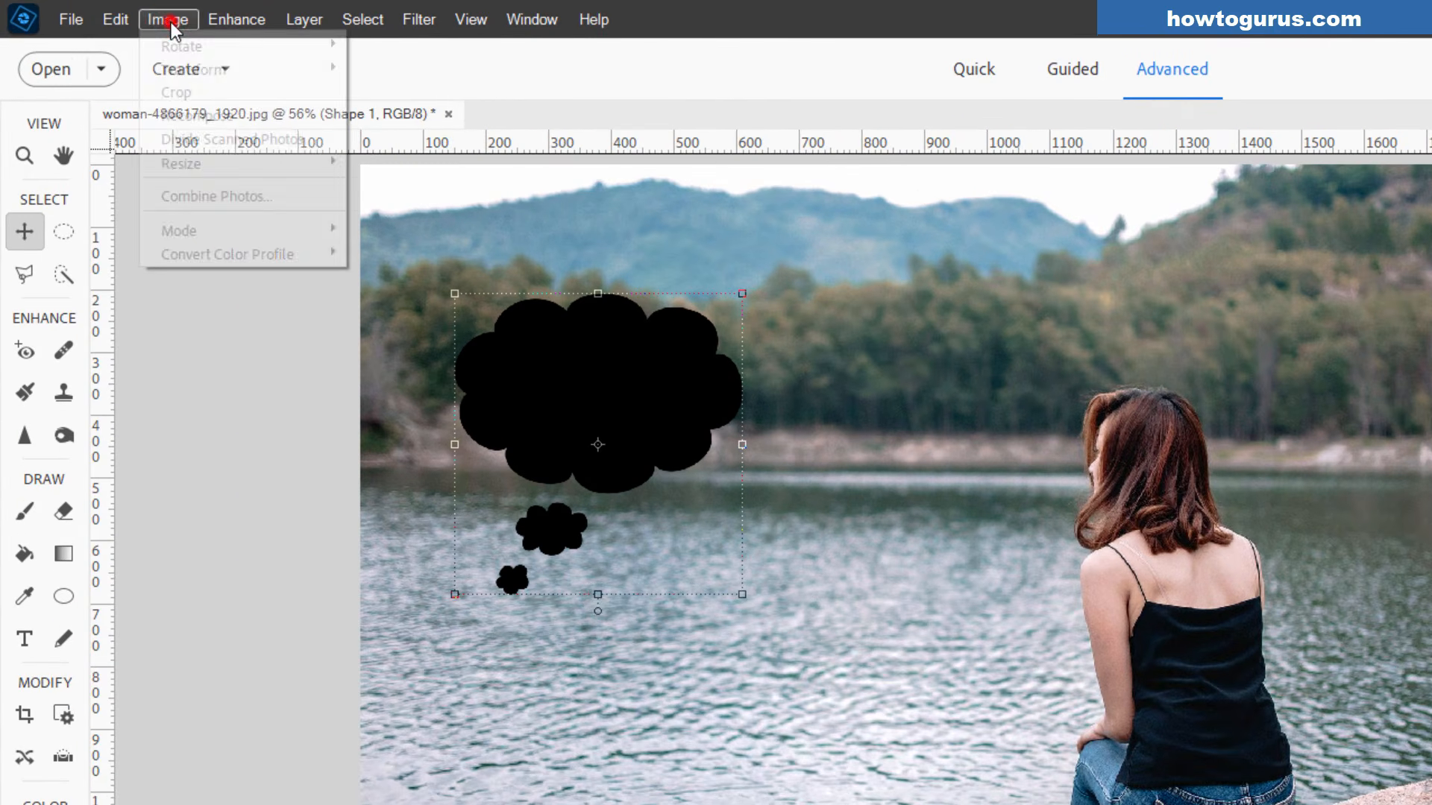
mouse_move(173, 41)
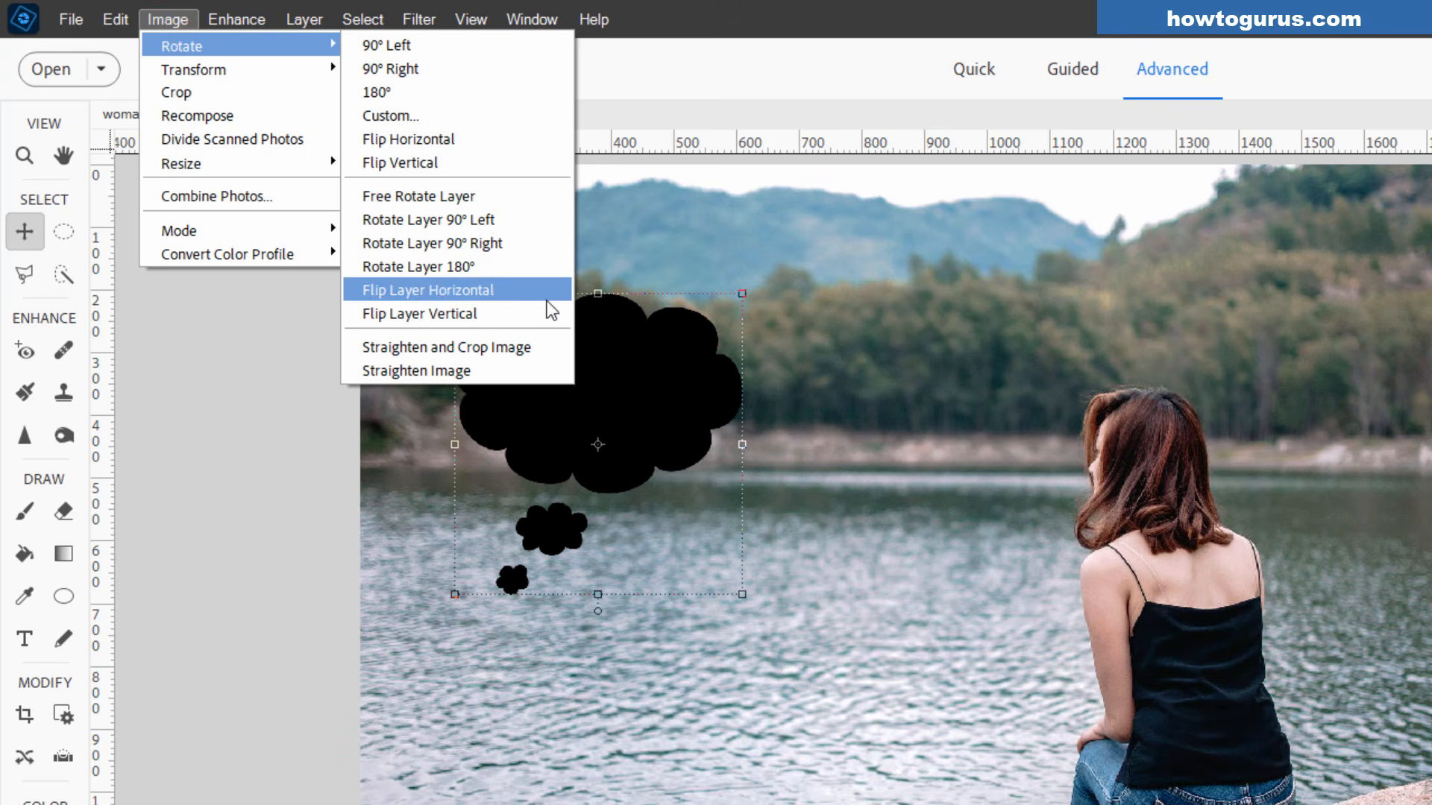
click(433, 288)
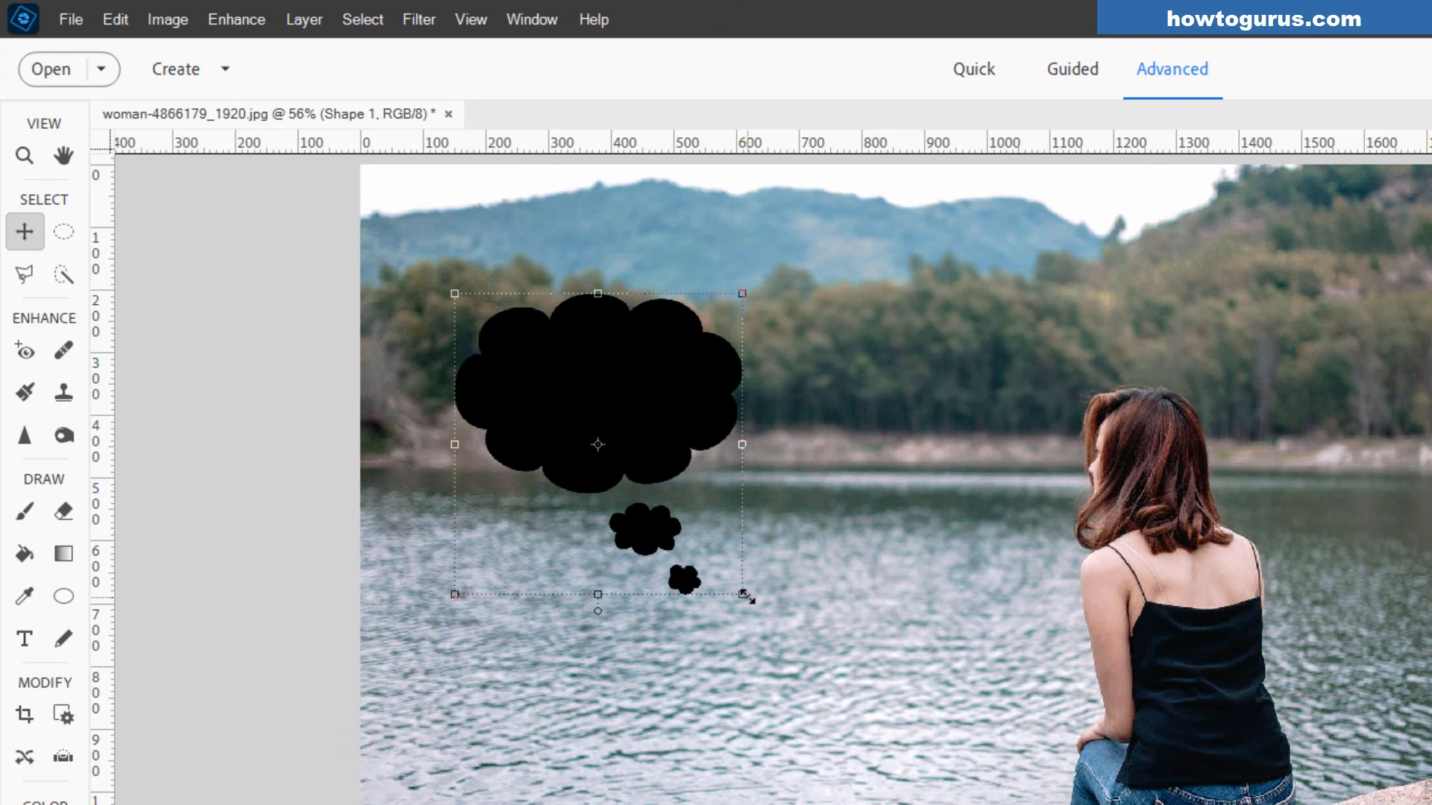
Enlarge the thought bubble to 177.06% width and 166.64% height without constraining proportions, and nudge it slightly up and left.
drag(743, 595, 935, 742)
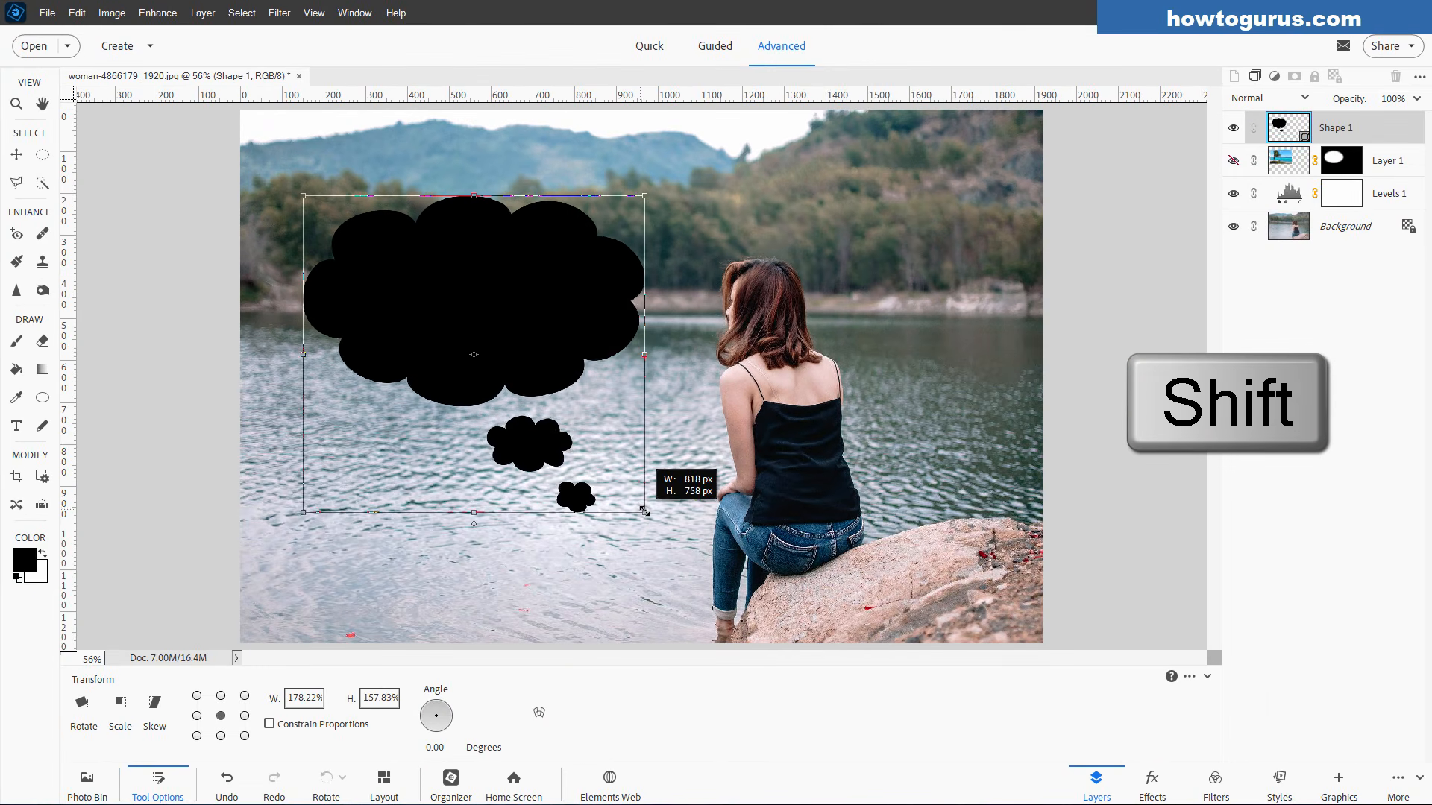
drag(645, 511, 642, 530)
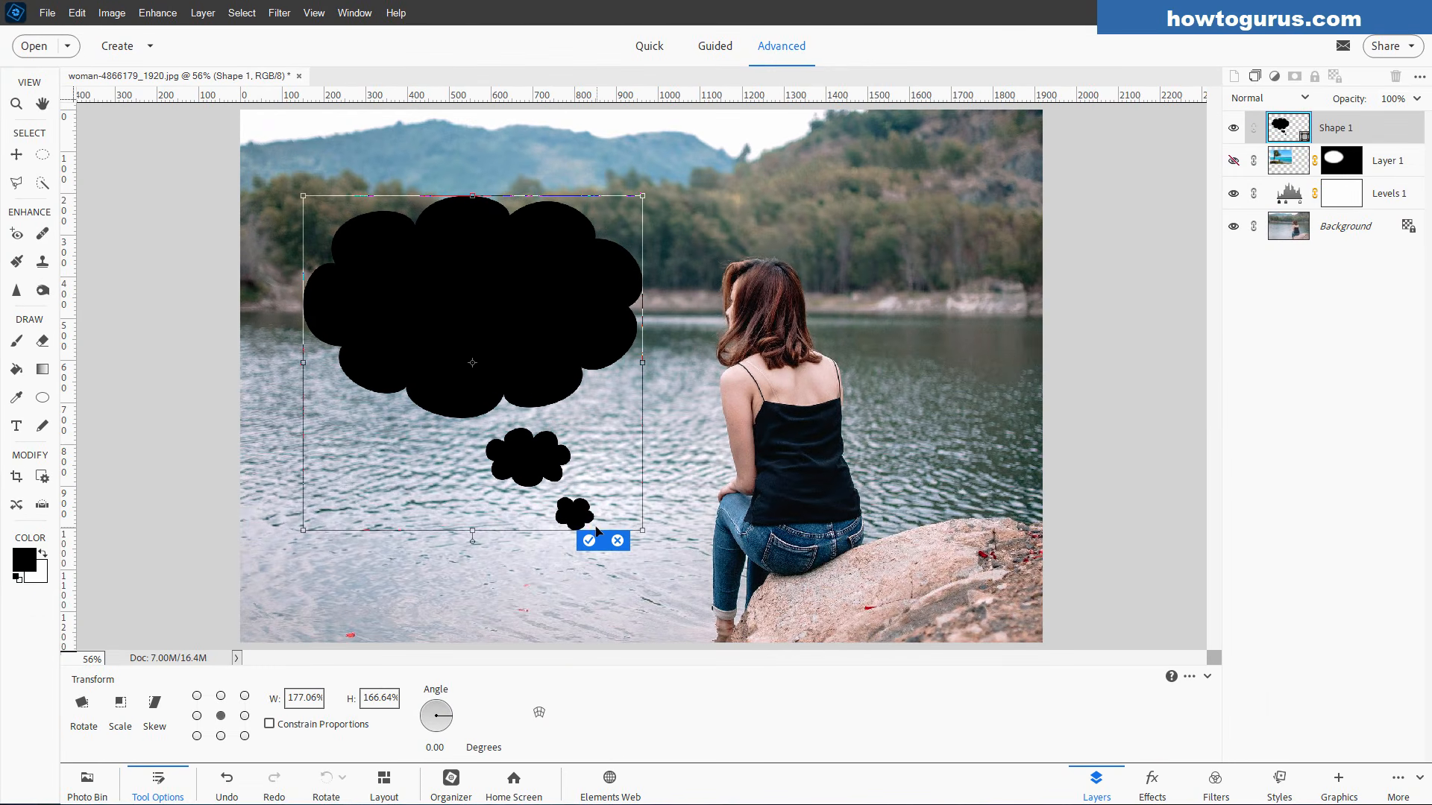
click(588, 540)
drag(492, 377, 539, 340)
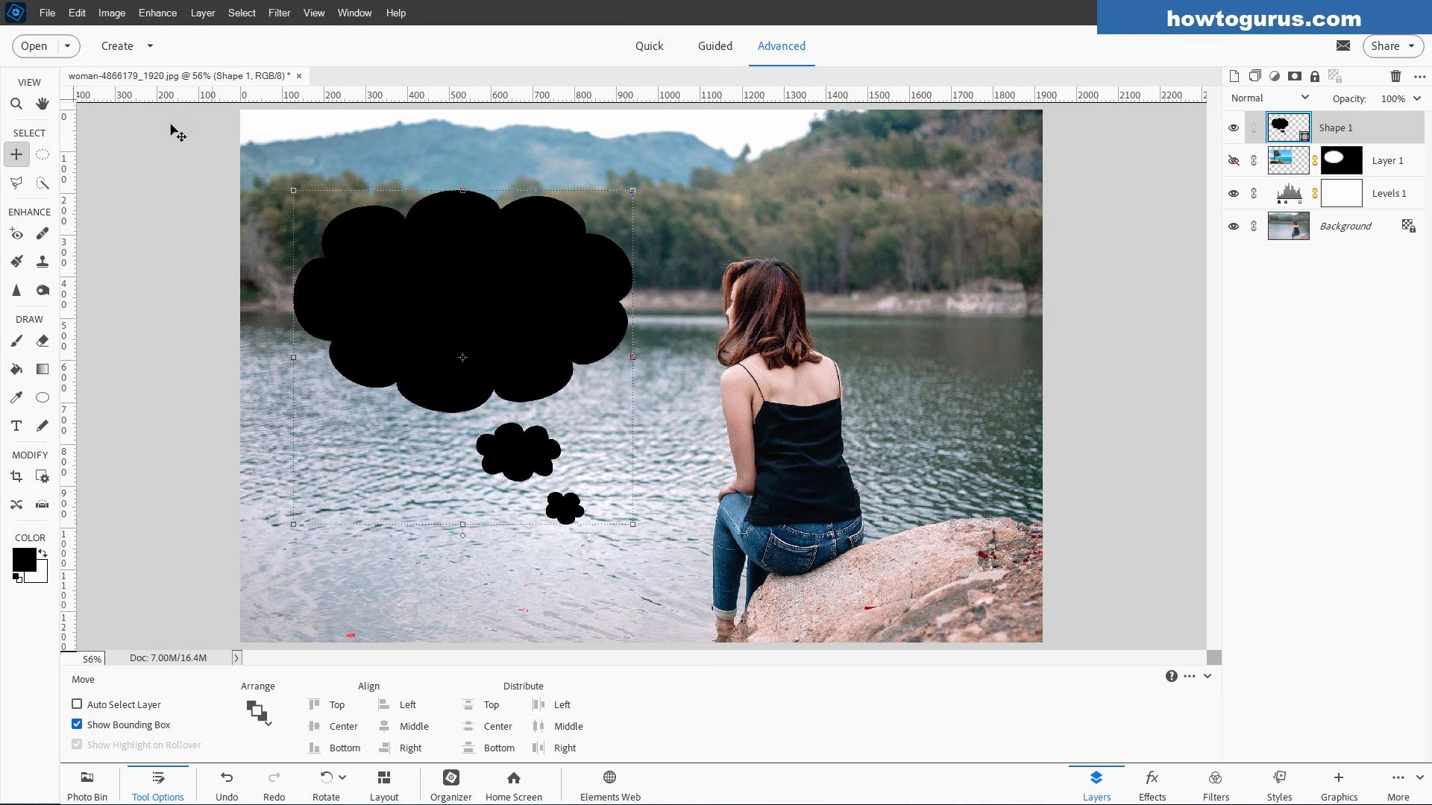
Reopen the recent file beautiful-69765_1280.jpg and copy its Background layer into the woman photo above Shape 1.
click(47, 13)
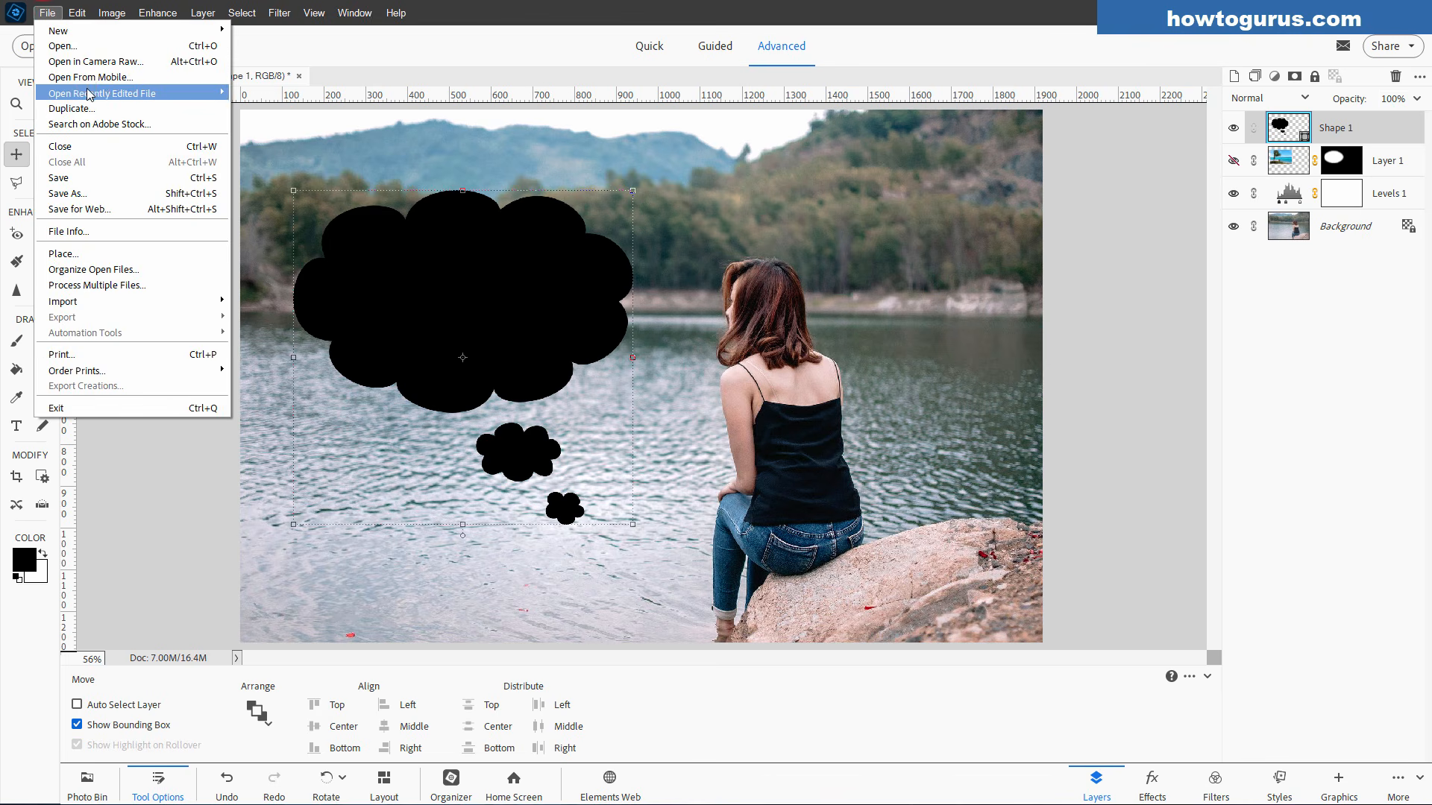
mouse_move(107, 93)
click(335, 97)
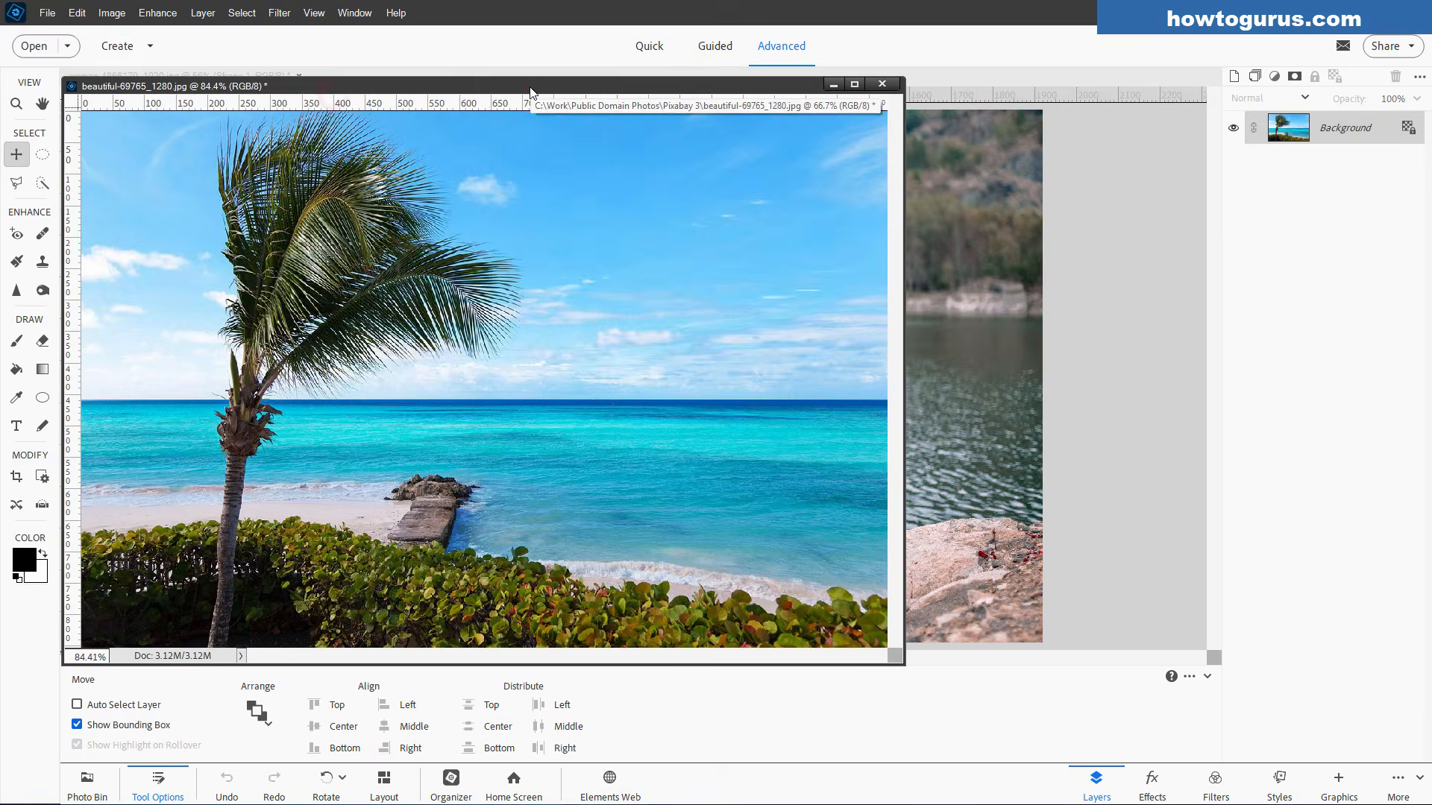
drag(537, 93, 1013, 329)
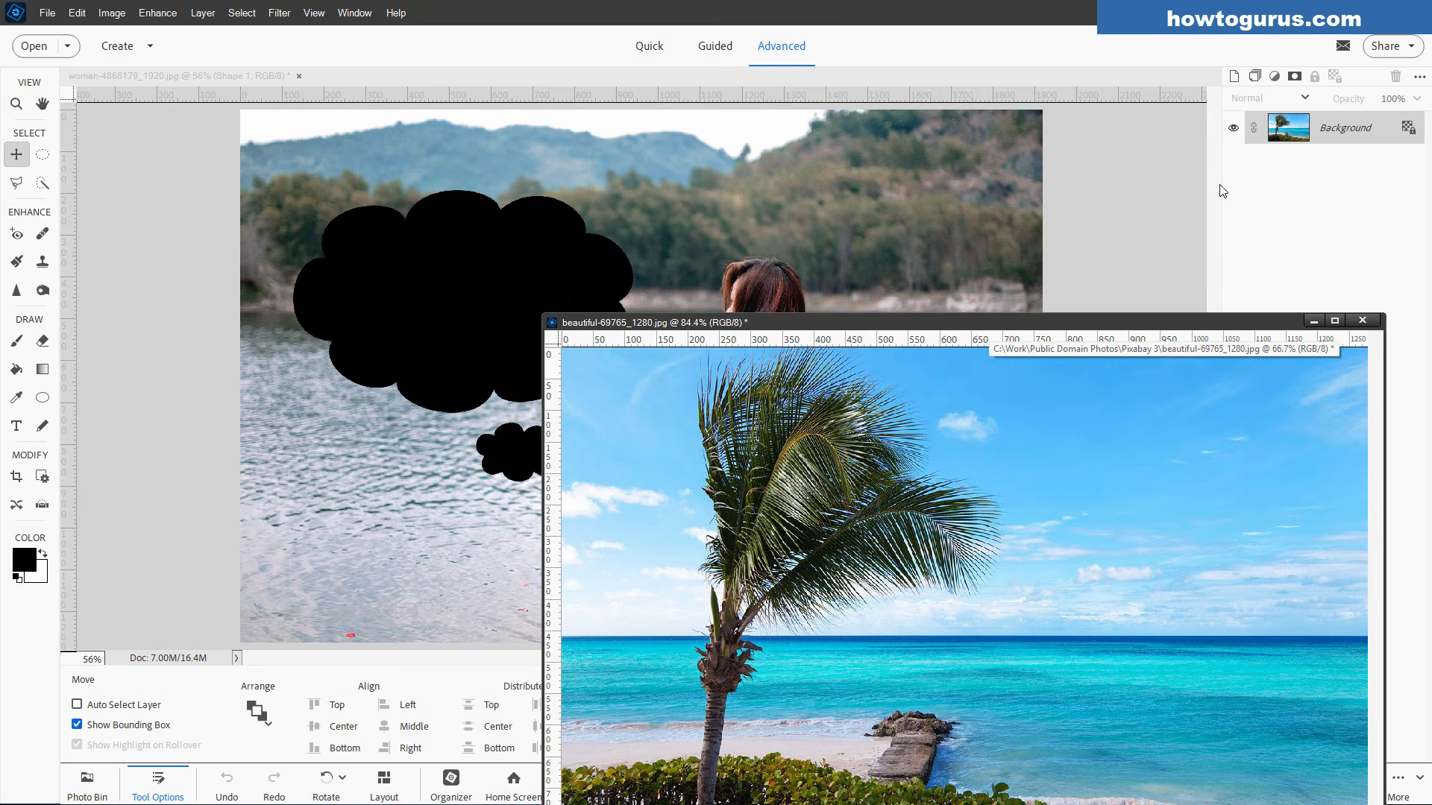
drag(1287, 132, 850, 256)
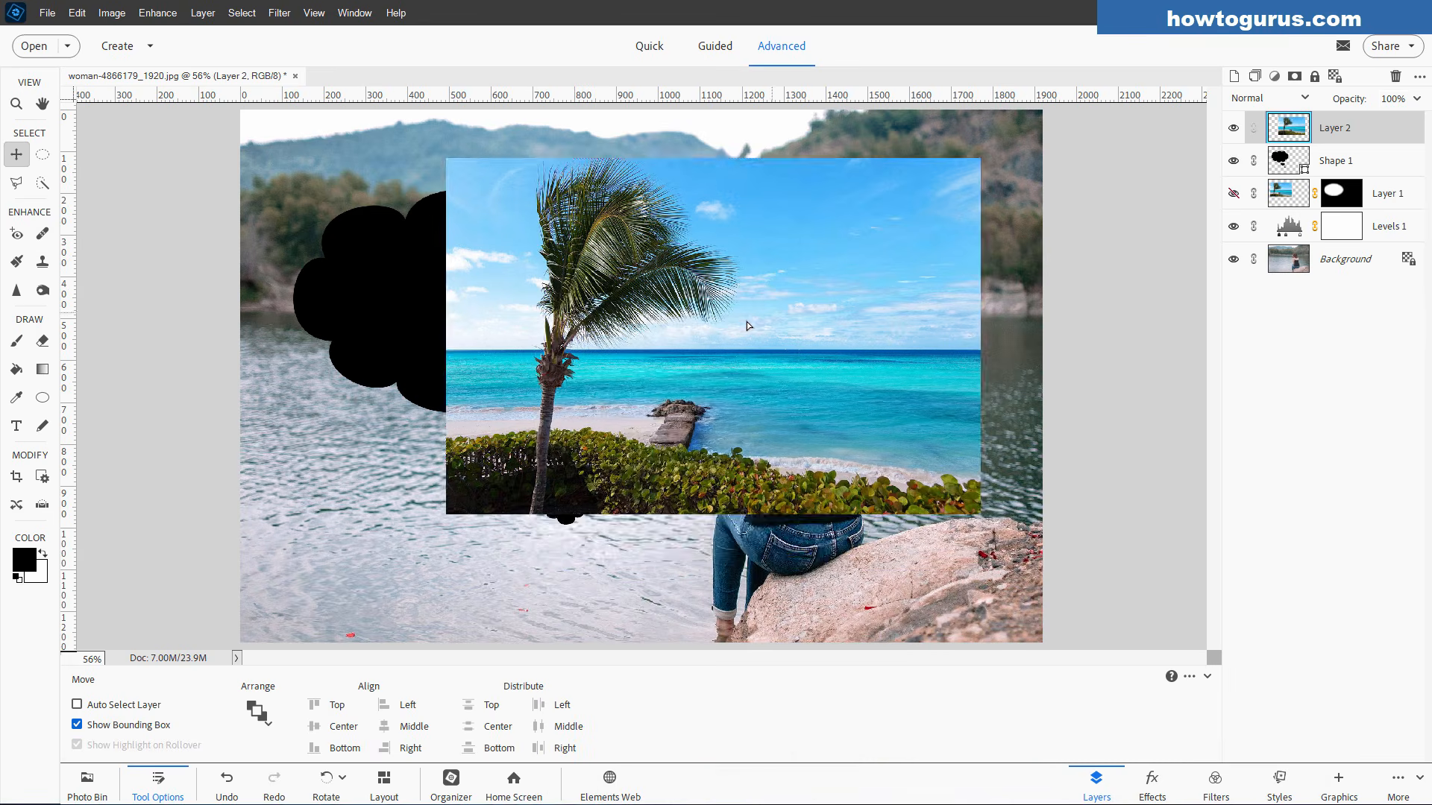
Position the new beach picture over the thought bubble, lowering Layer 2's opacity to 49% to align the palm tree inside the cloud.
drag(746, 320, 645, 329)
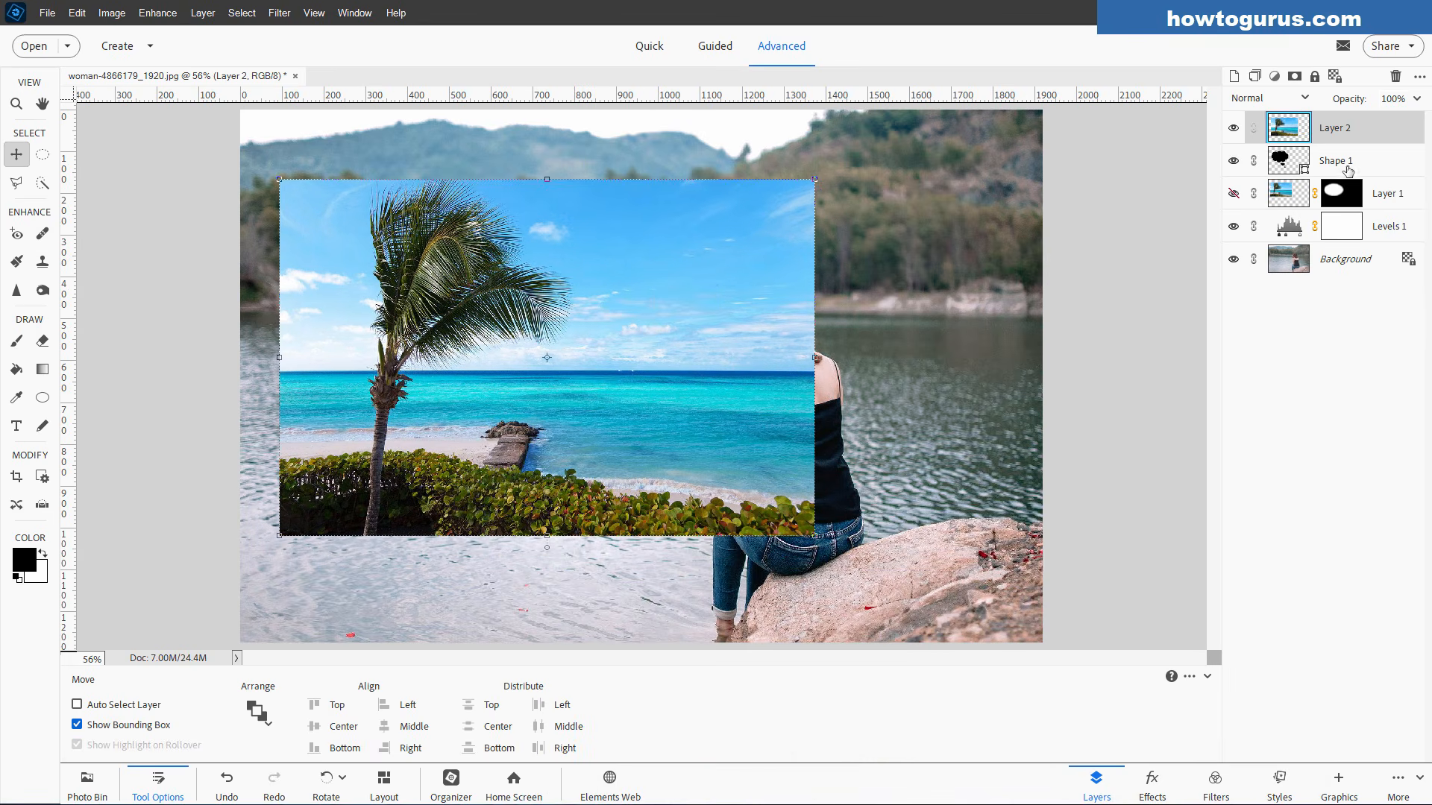
click(1416, 98)
drag(1419, 117, 1382, 117)
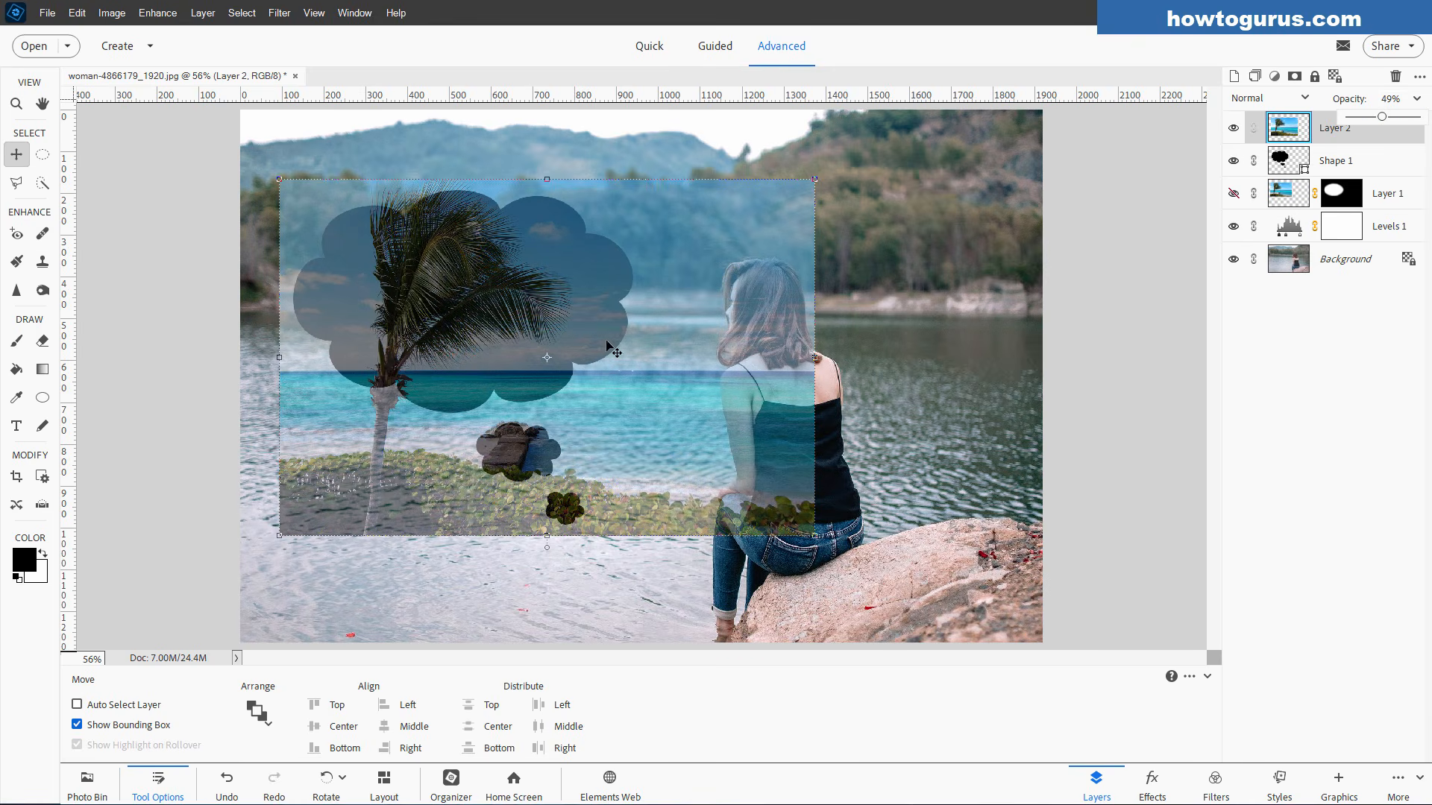
mouse_move(666, 396)
mouse_down()
mouse_move(668, 412)
mouse_move(655, 360)
mouse_move(664, 396)
mouse_up()
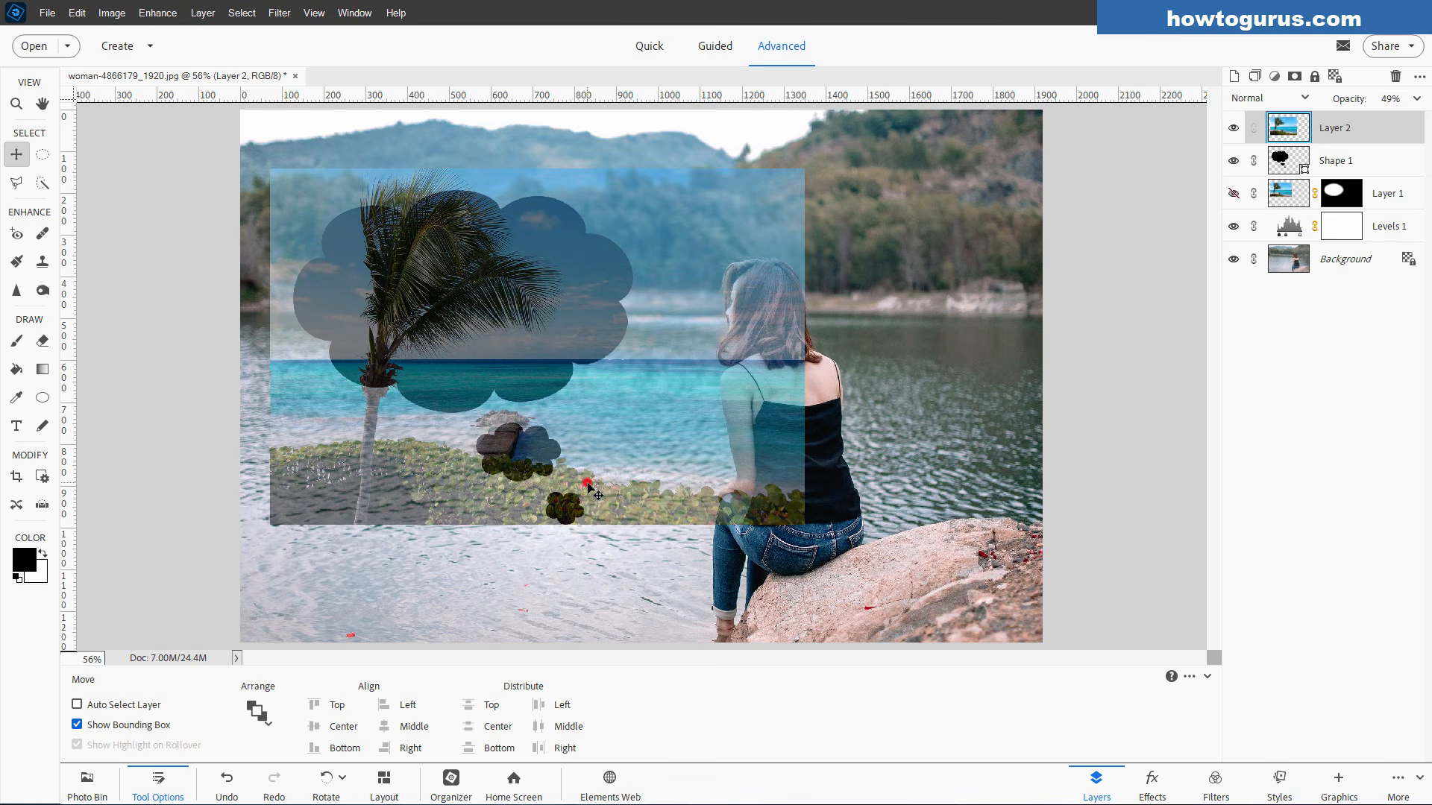
mouse_move(588, 488)
mouse_down()
mouse_move(565, 488)
mouse_move(579, 487)
mouse_up()
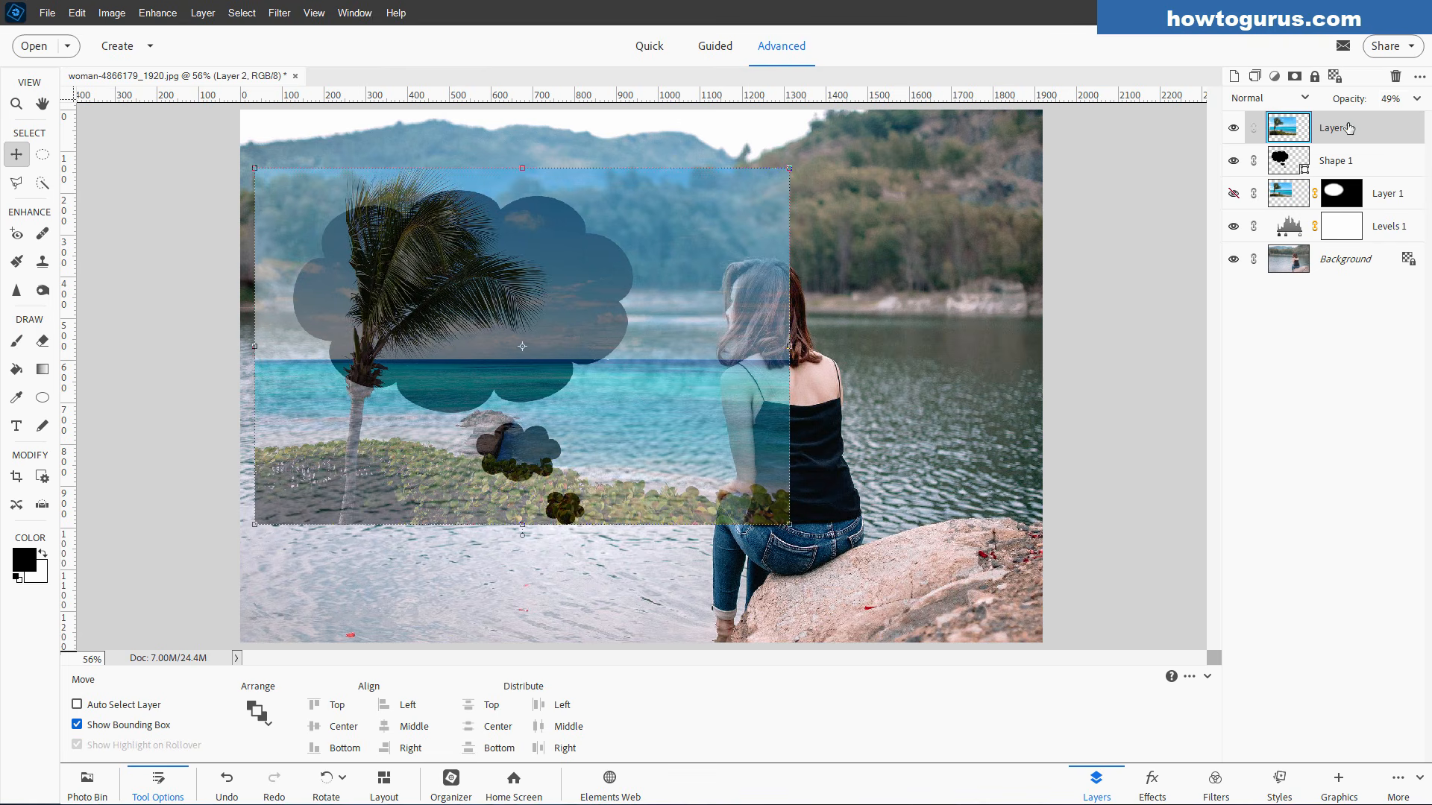
Restore Layer 2's opacity to 100% and clip it to the Shape 1 thought bubble with a clipping mask.
click(1416, 99)
drag(1385, 117, 1423, 117)
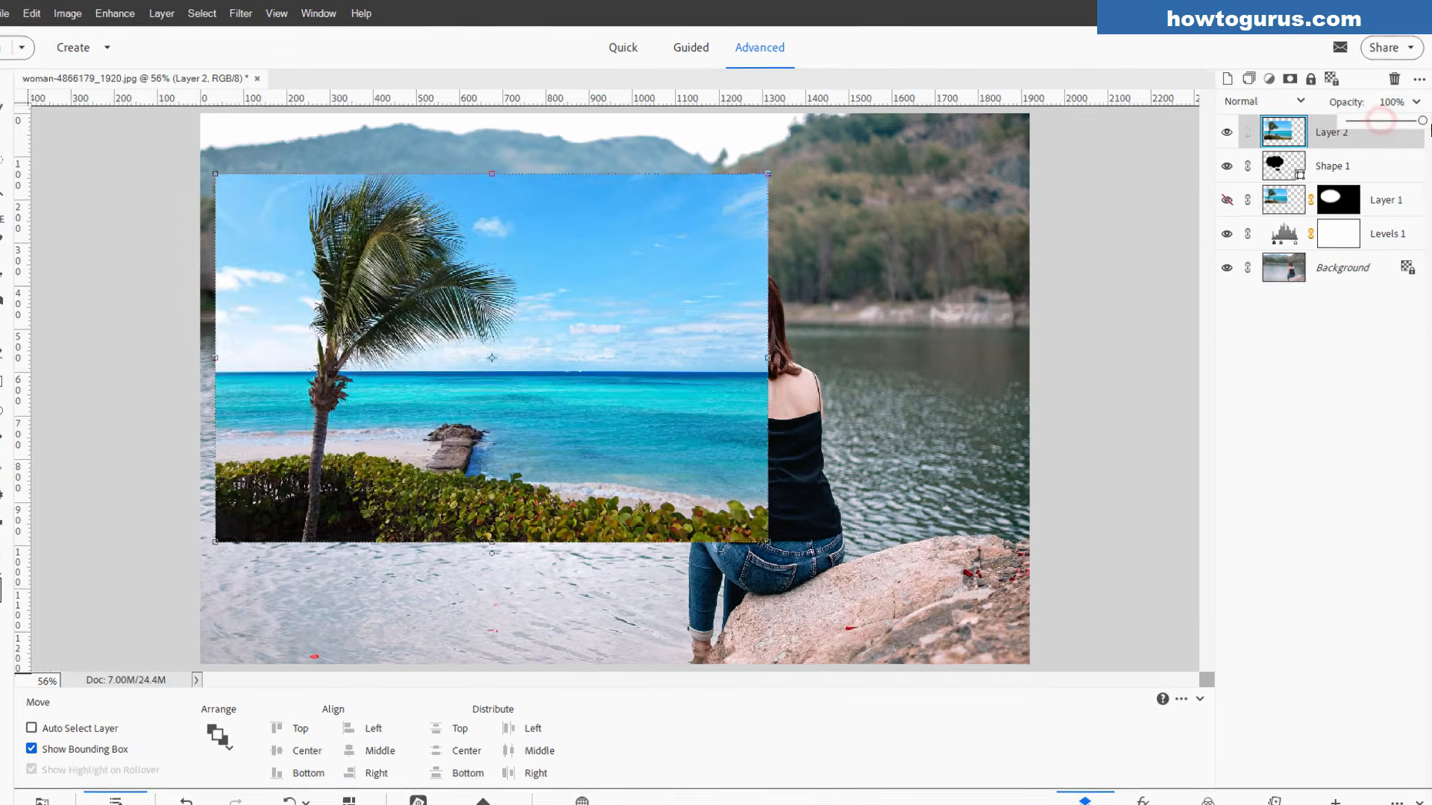
click(1059, 258)
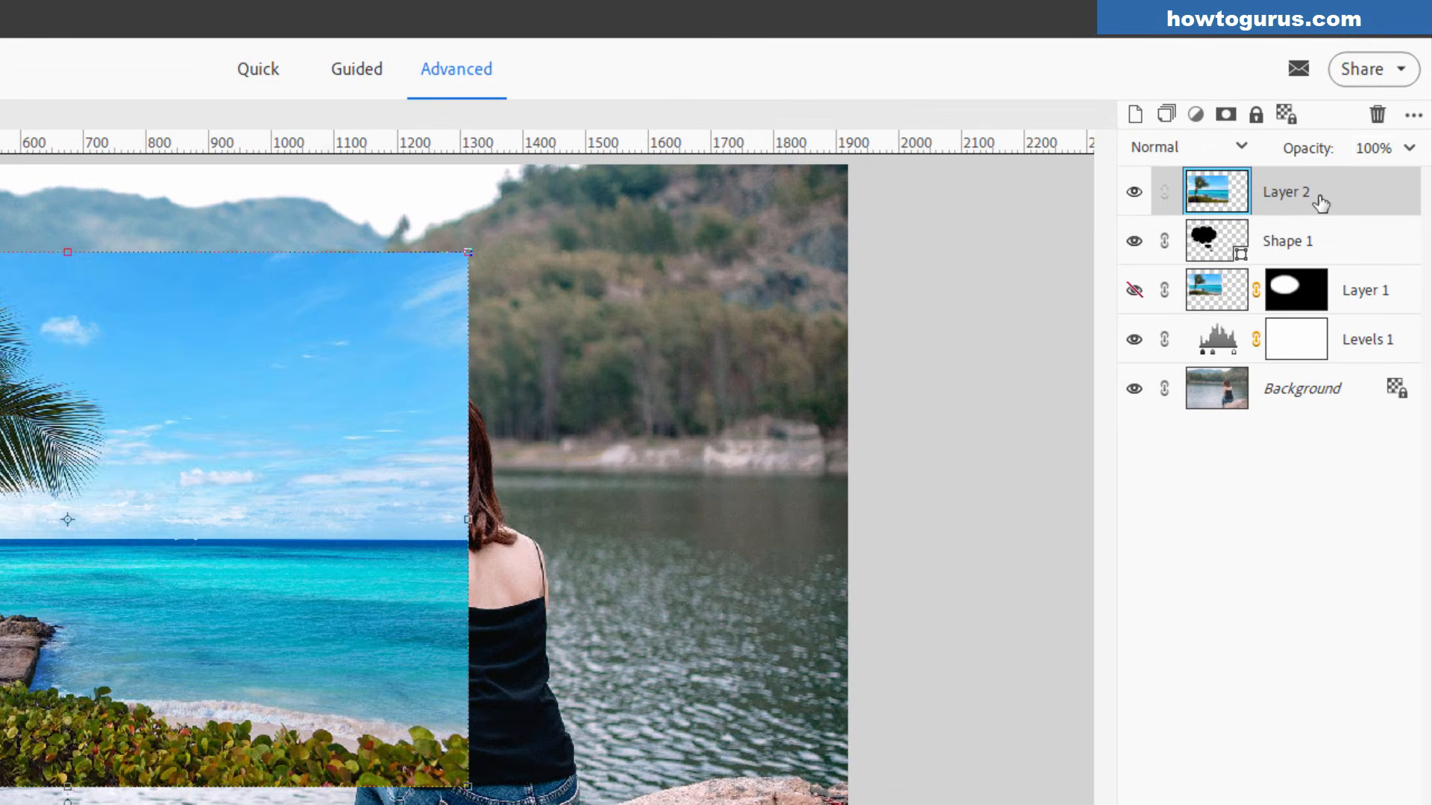
right_click(1277, 206)
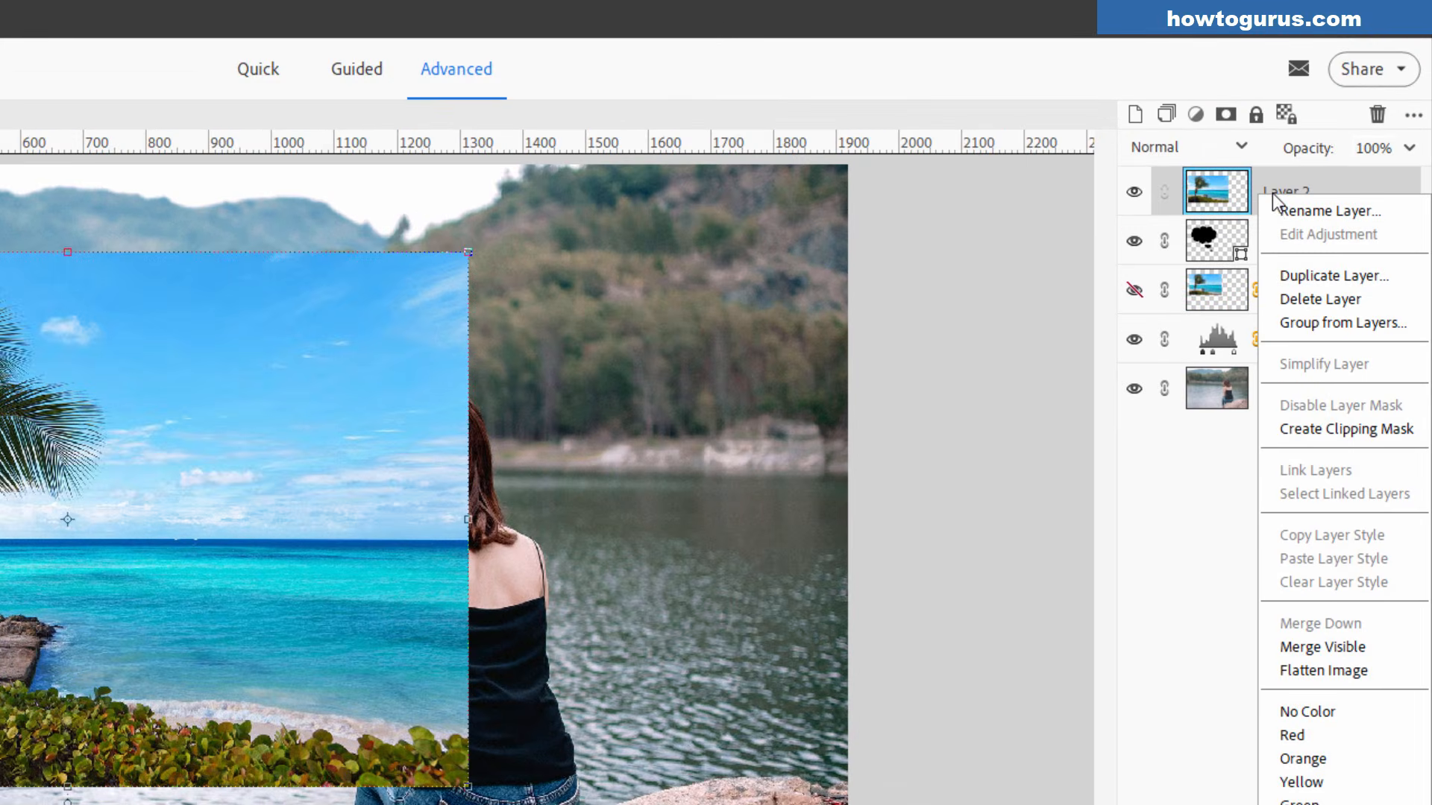
click(1312, 431)
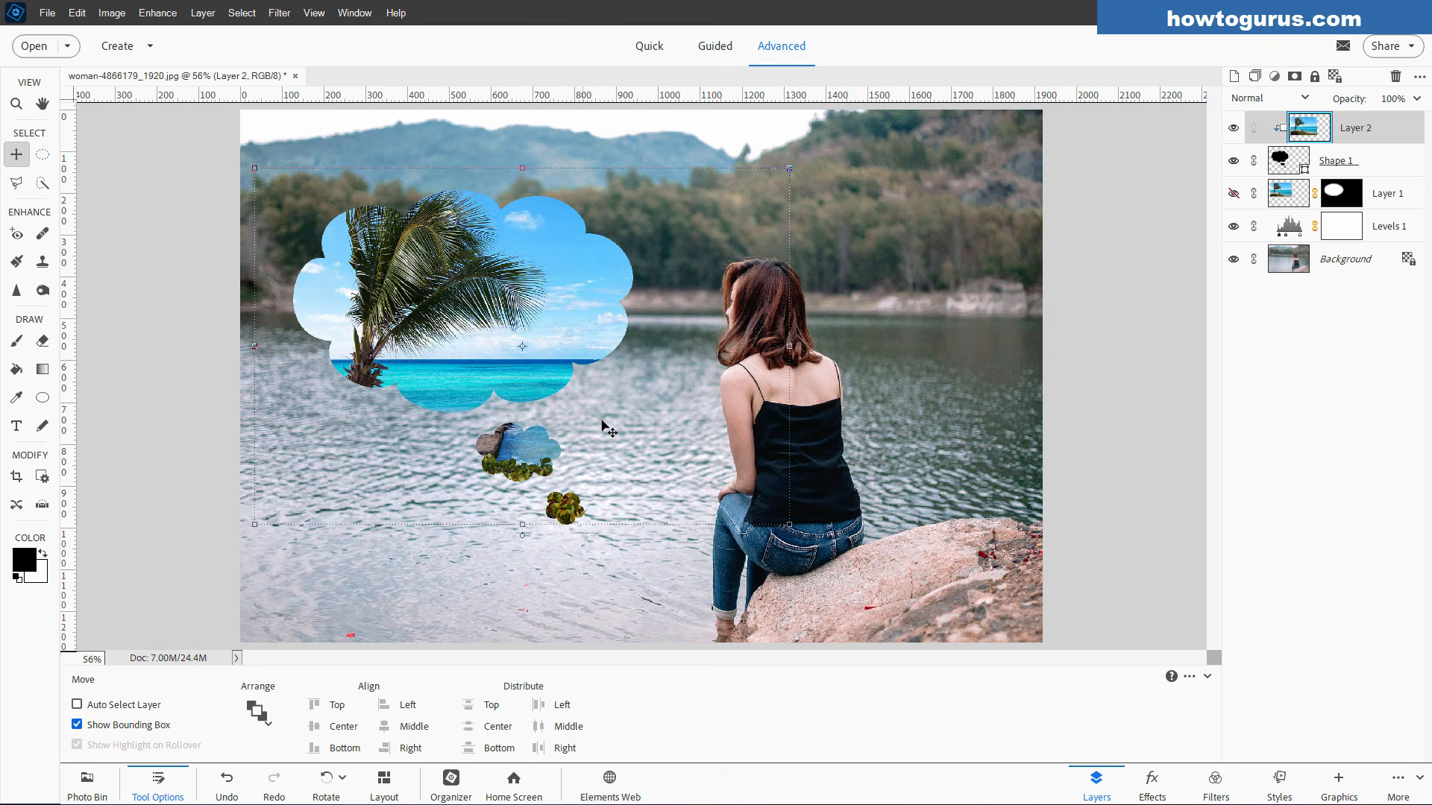
Add a white 13 px Stroke layer style around the Shape 1 thought bubble.
click(1378, 163)
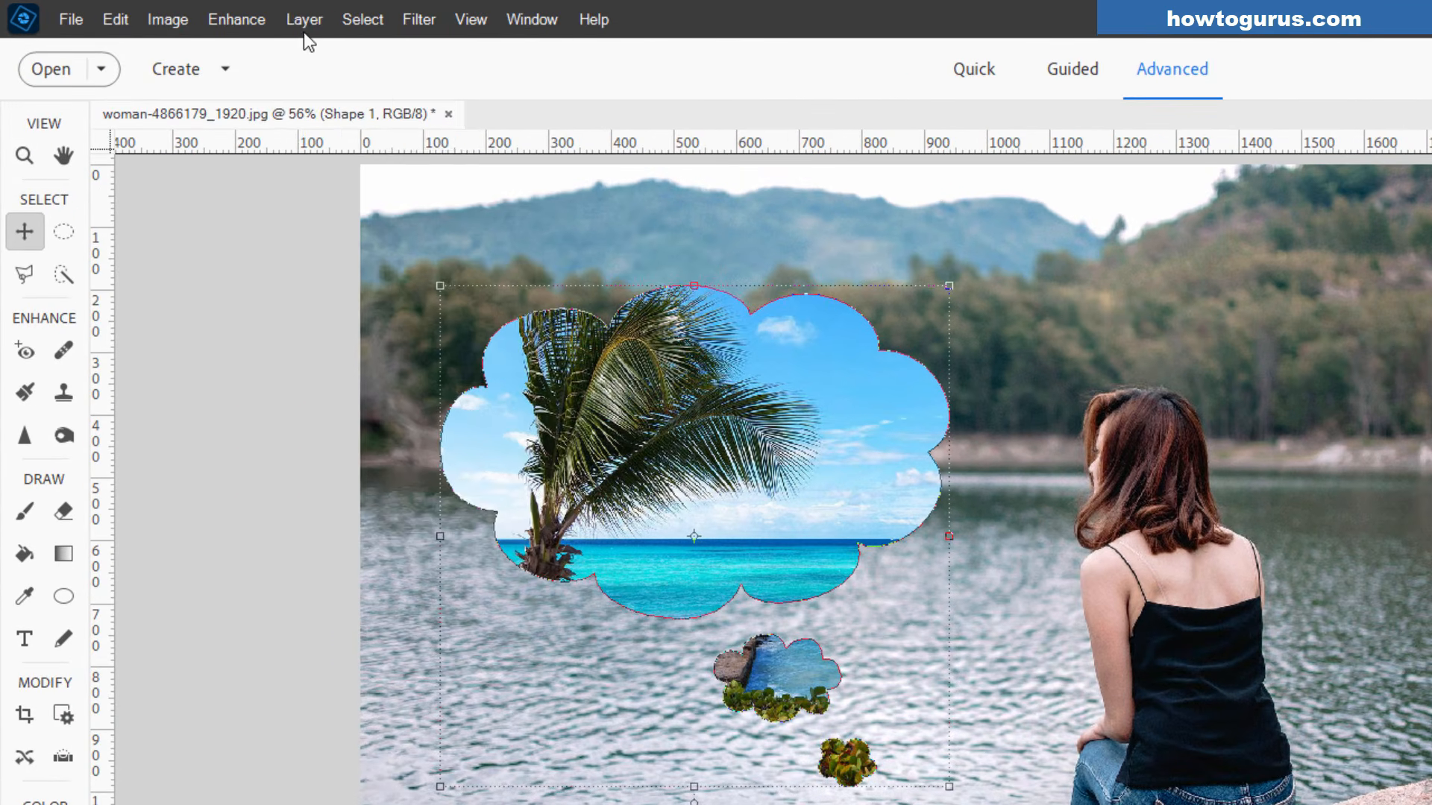
click(202, 13)
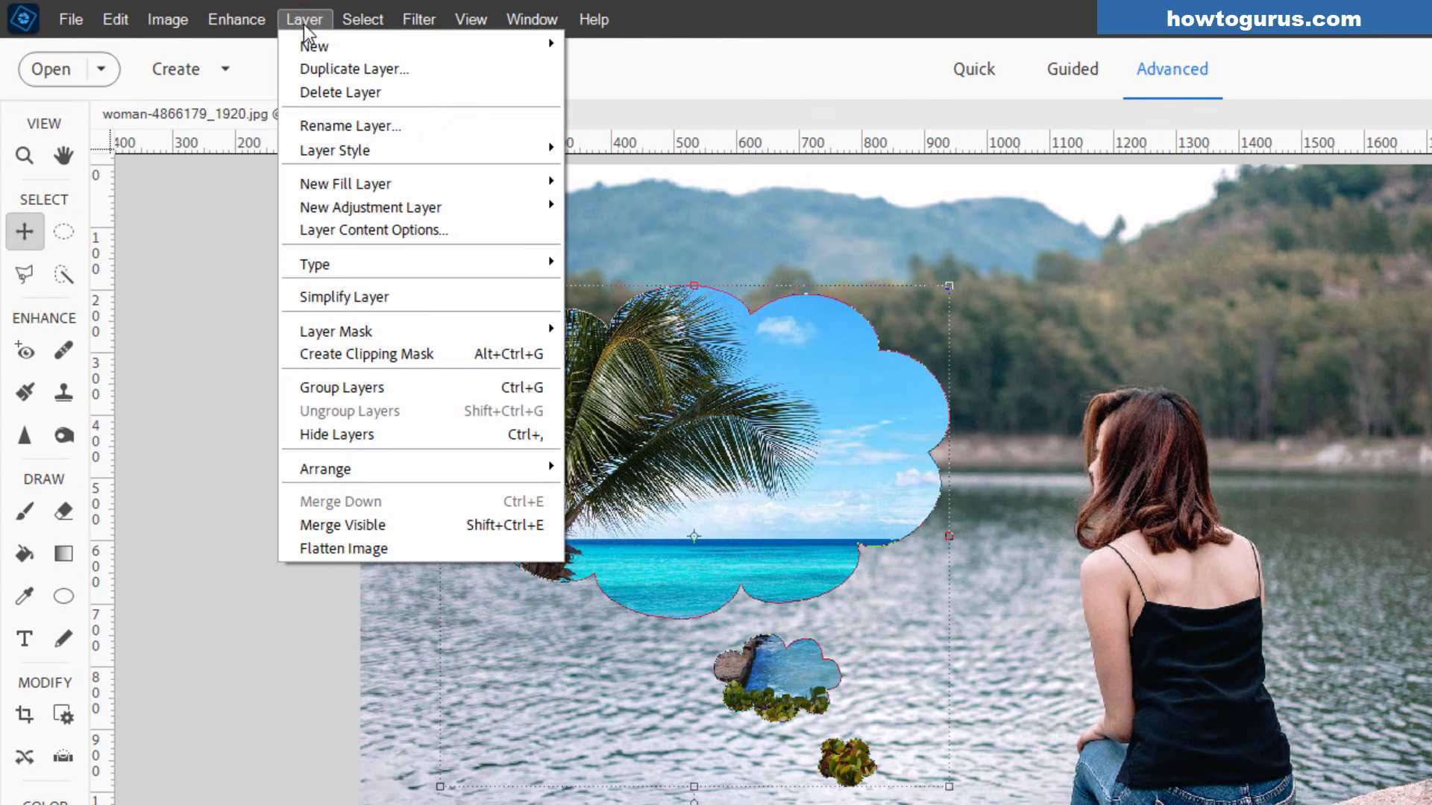
click(334, 148)
click(607, 158)
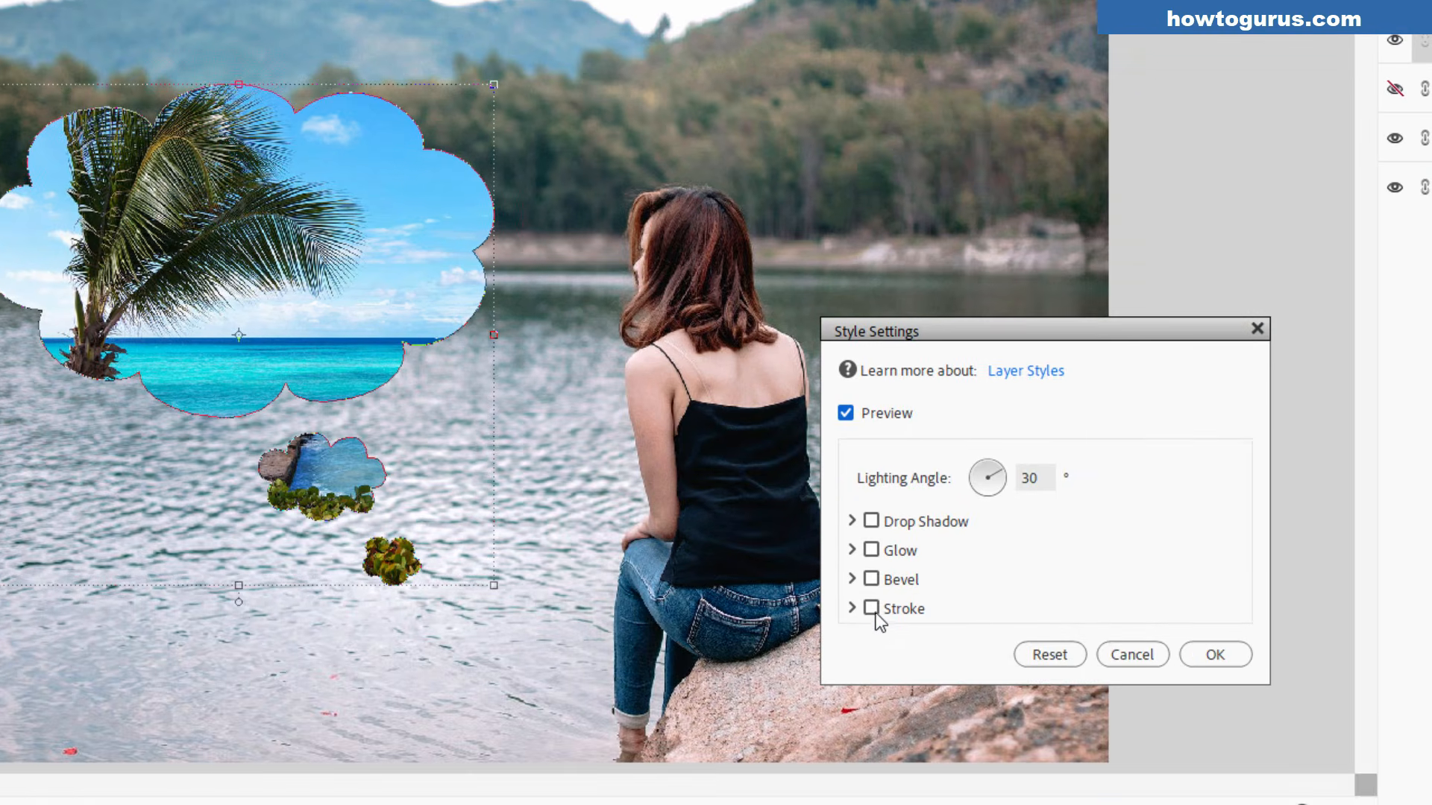
click(872, 610)
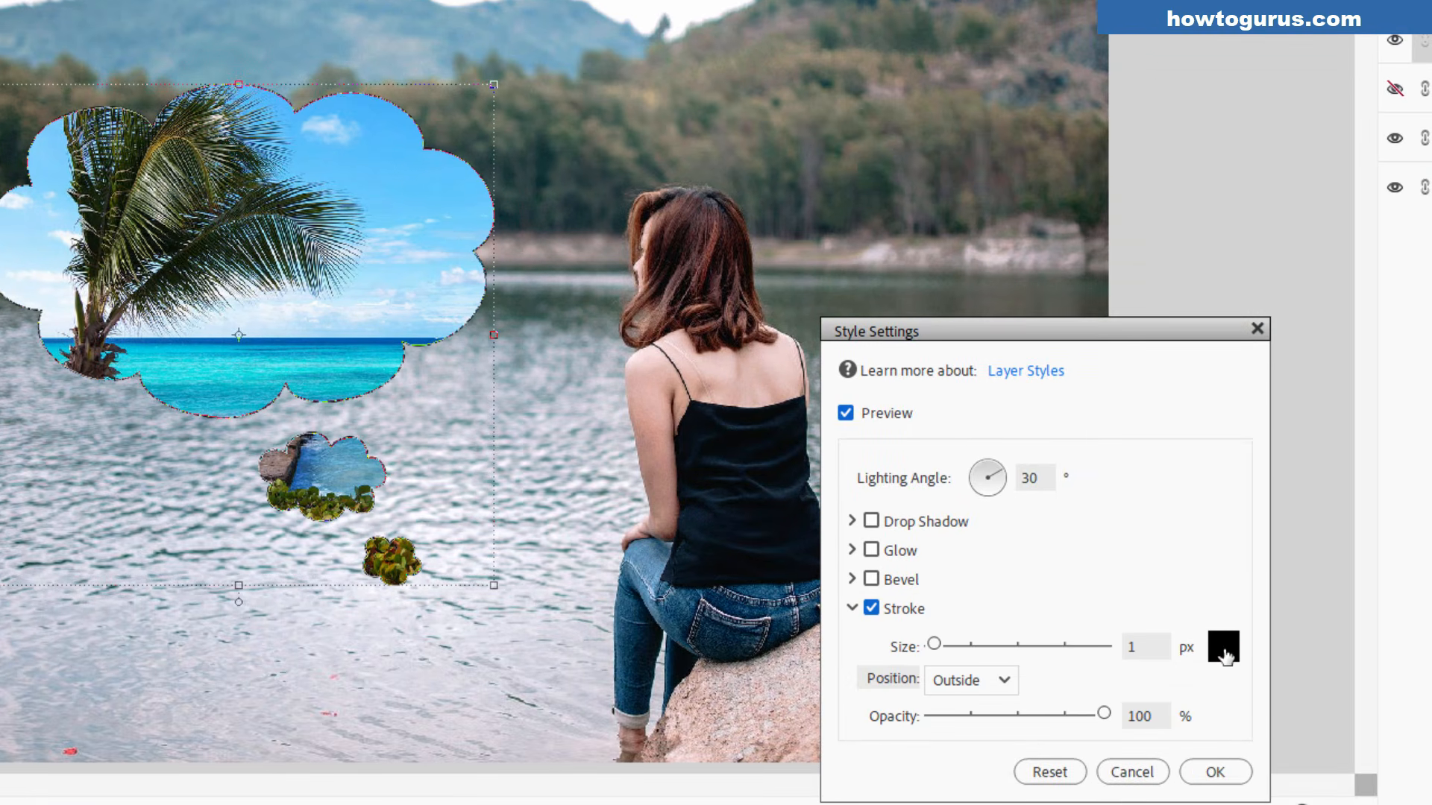
click(1226, 655)
drag(988, 492, 882, 379)
click(1357, 328)
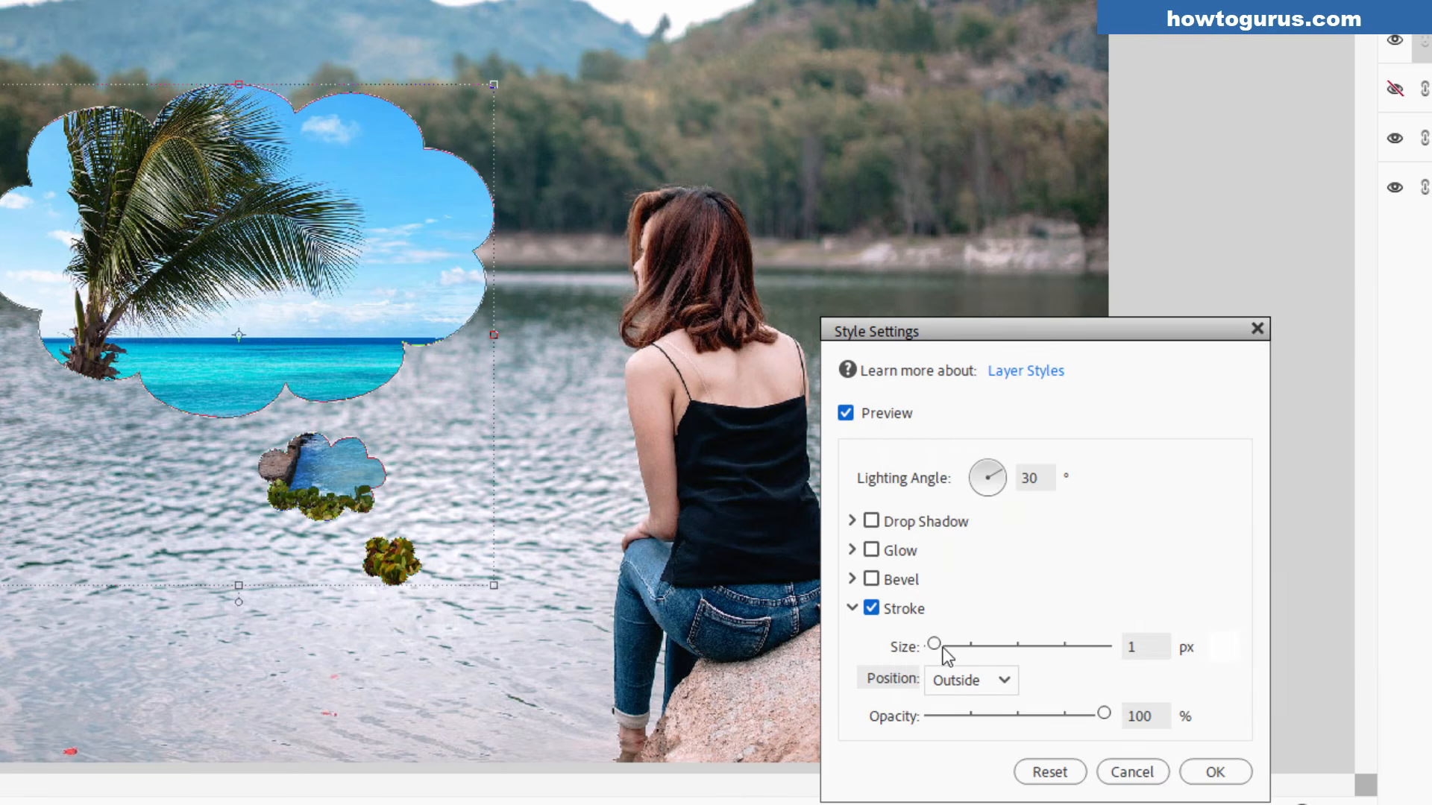
drag(937, 647, 947, 646)
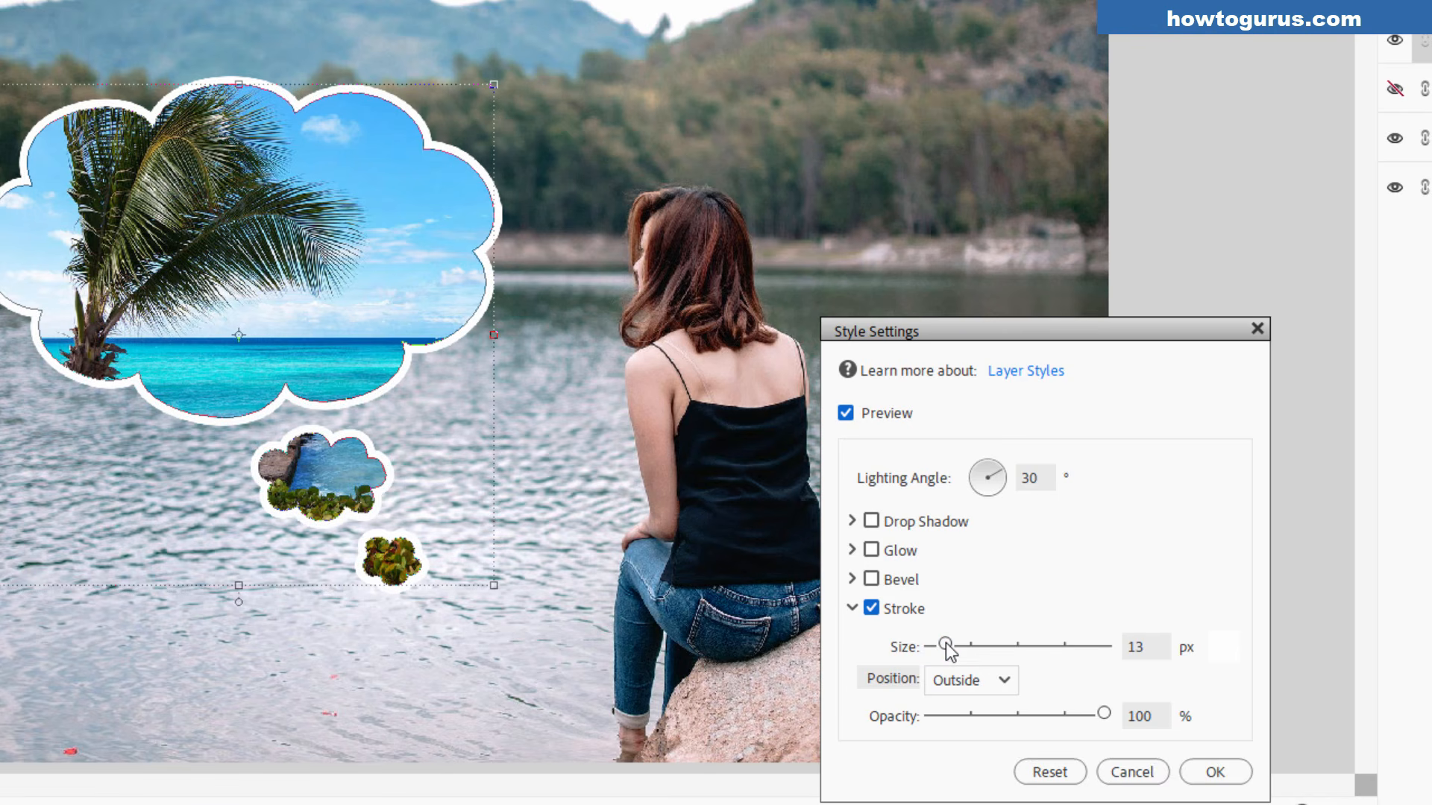
click(1215, 772)
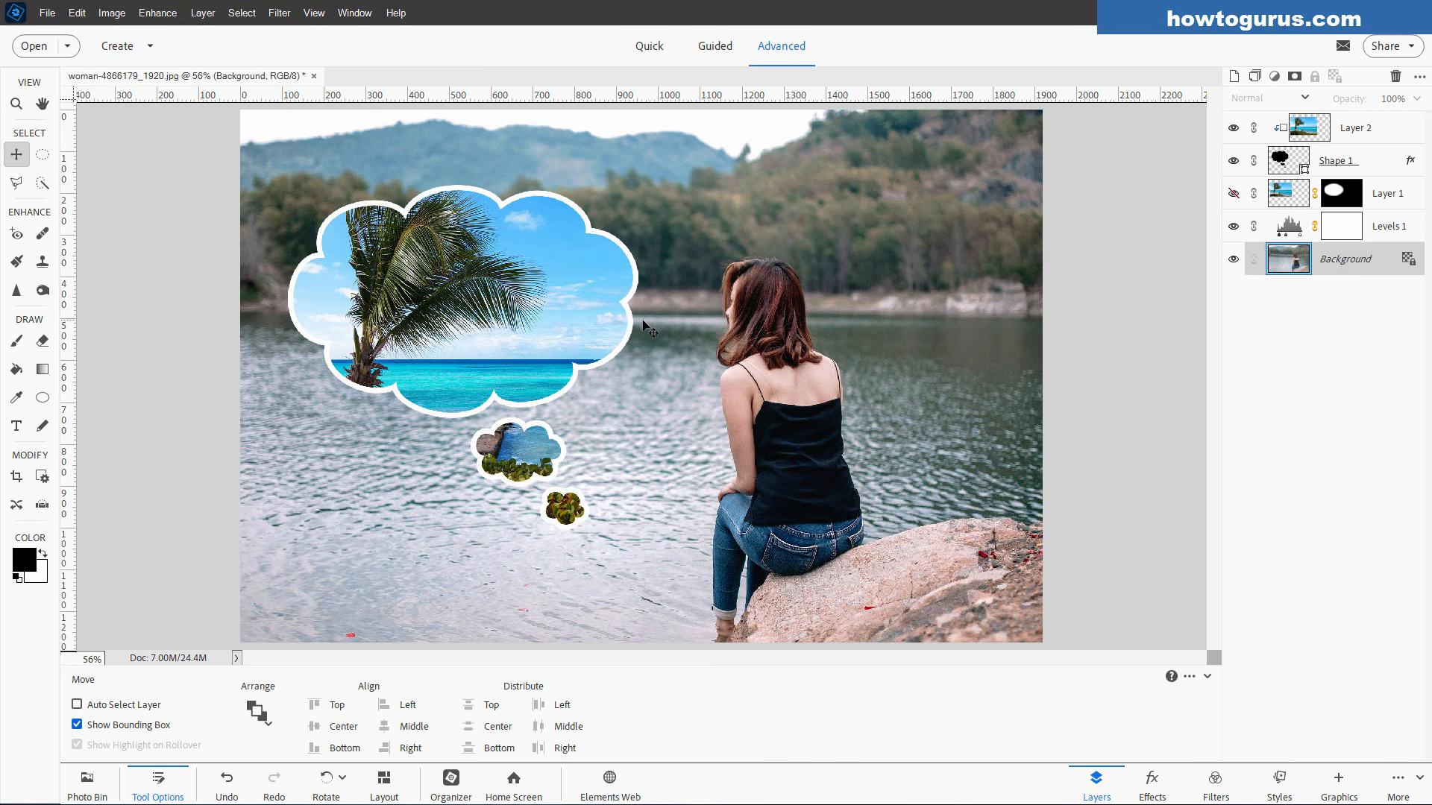
Move Shape 1 and Layer 2 together slightly upward so the thought bubble and its beach picture sit higher in the photo.
click(1381, 173)
shift+click(1389, 136)
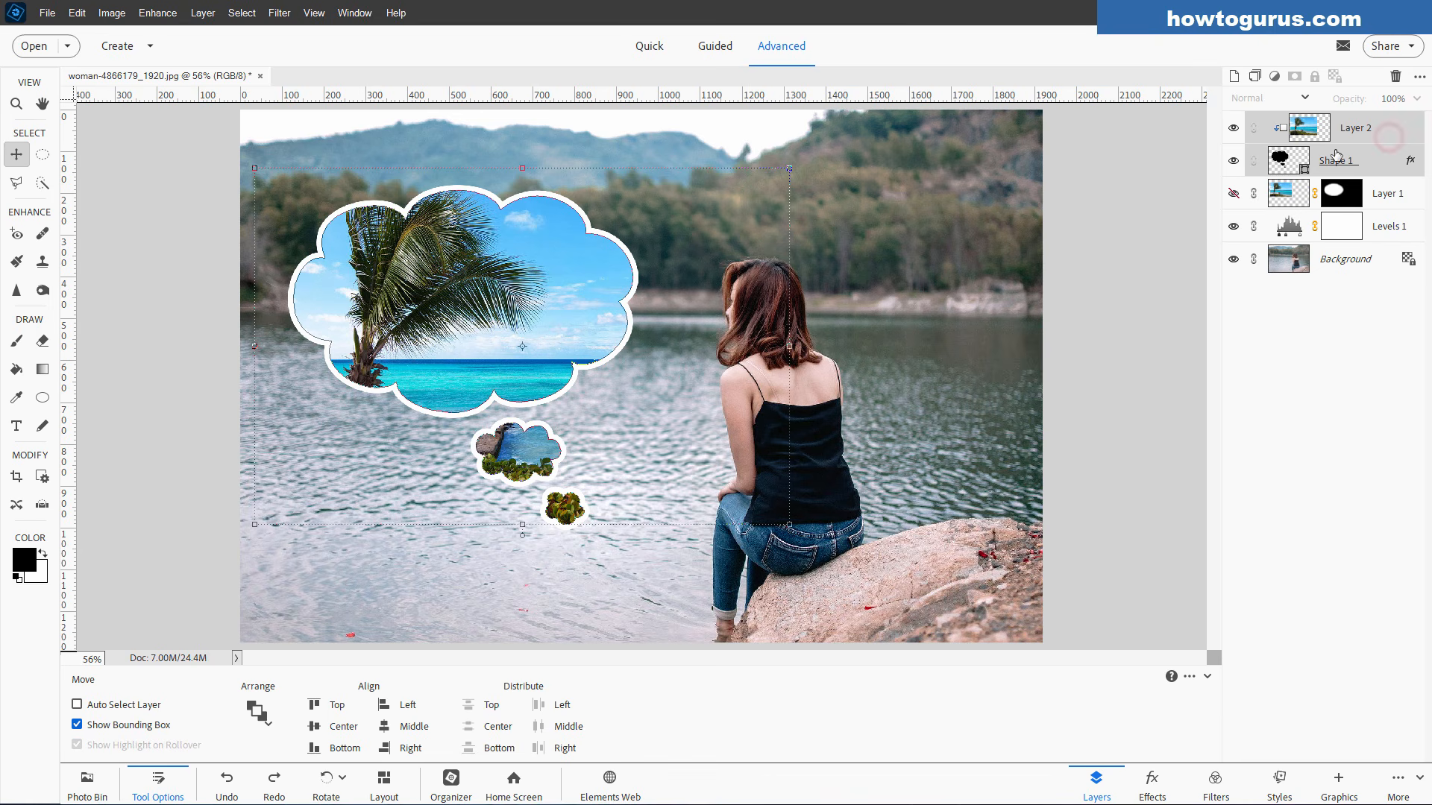
drag(589, 347, 587, 303)
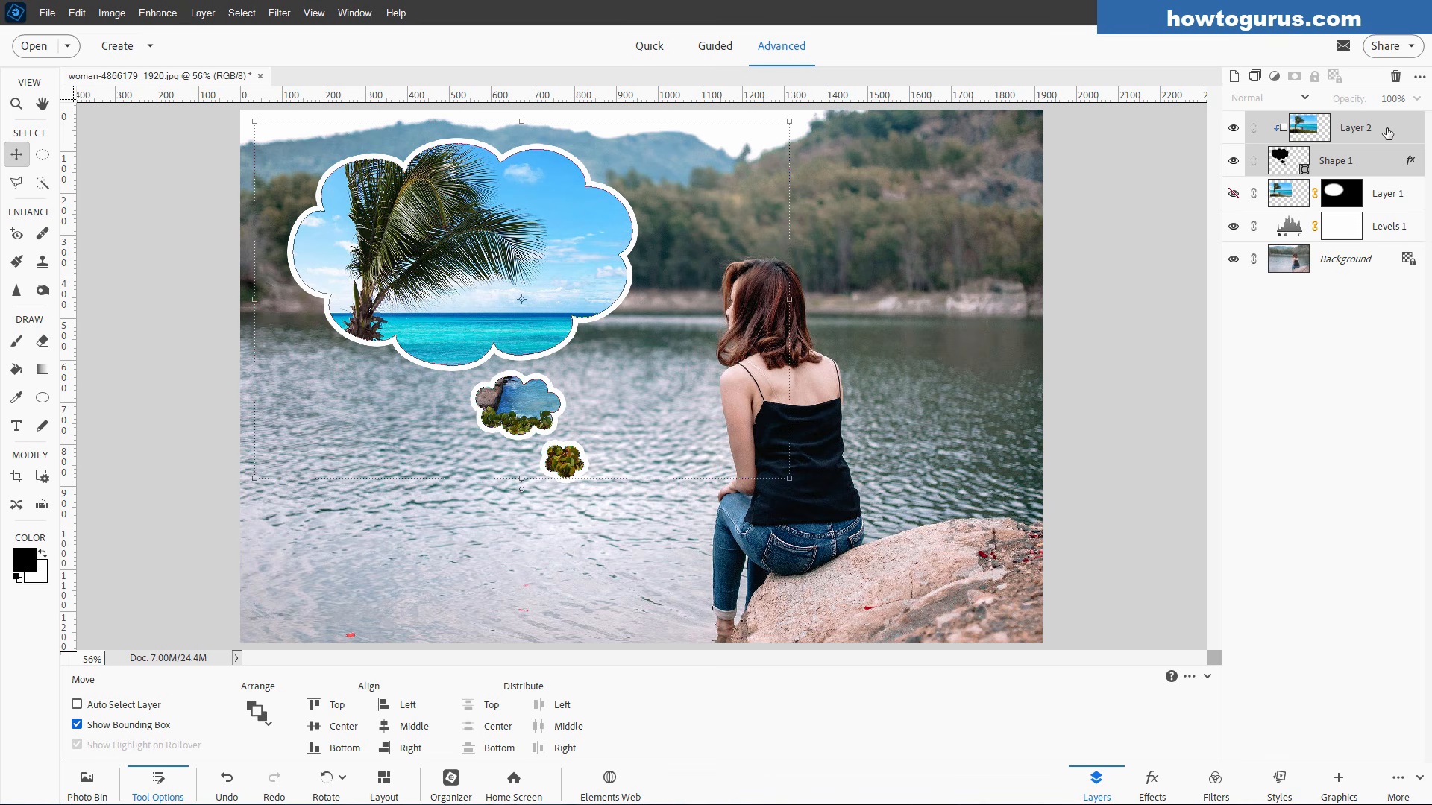
Move only the Shape 1 thought bubble down over the beach picture, then back up, leaving it slightly right of its previous position.
click(1372, 161)
drag(593, 269, 604, 297)
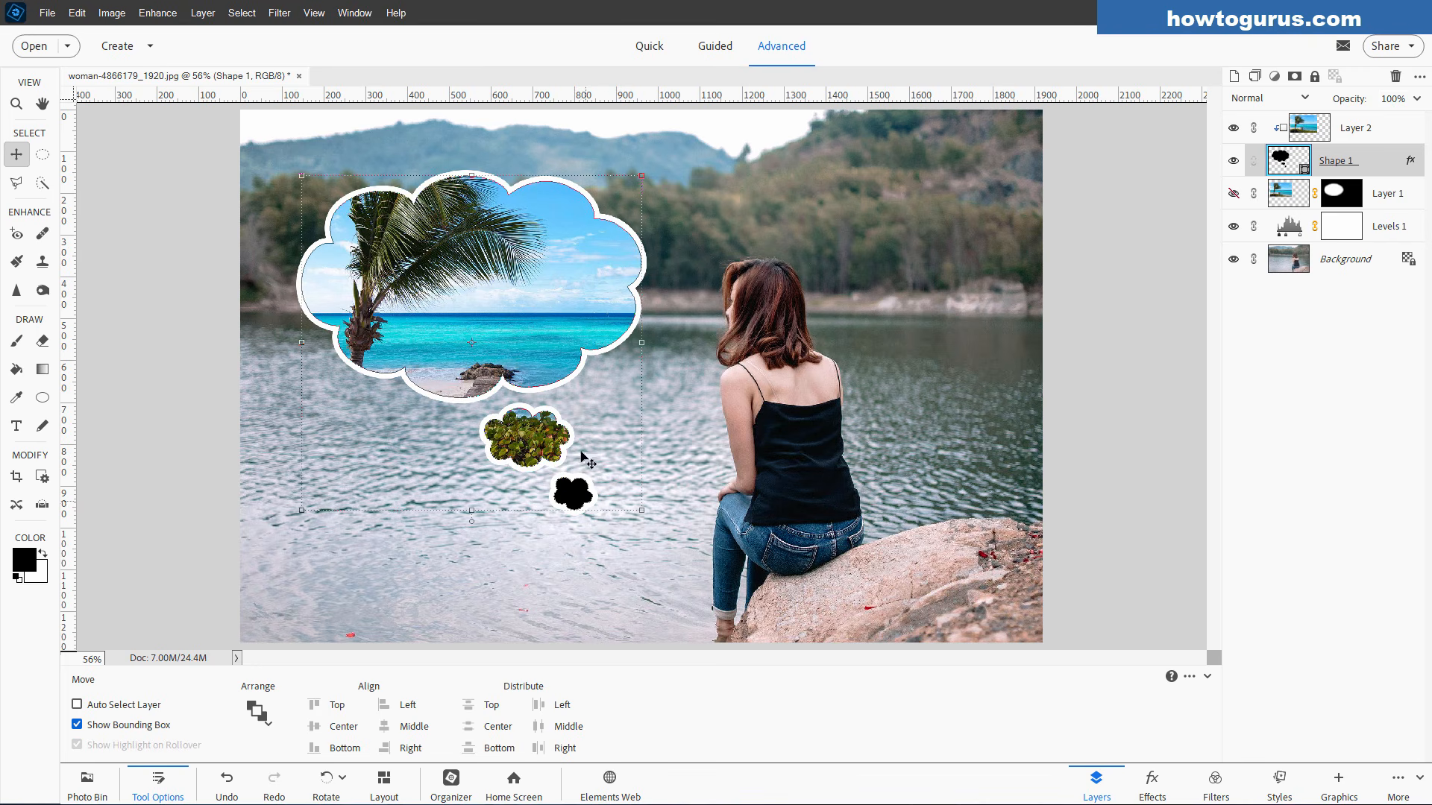
drag(564, 367, 589, 306)
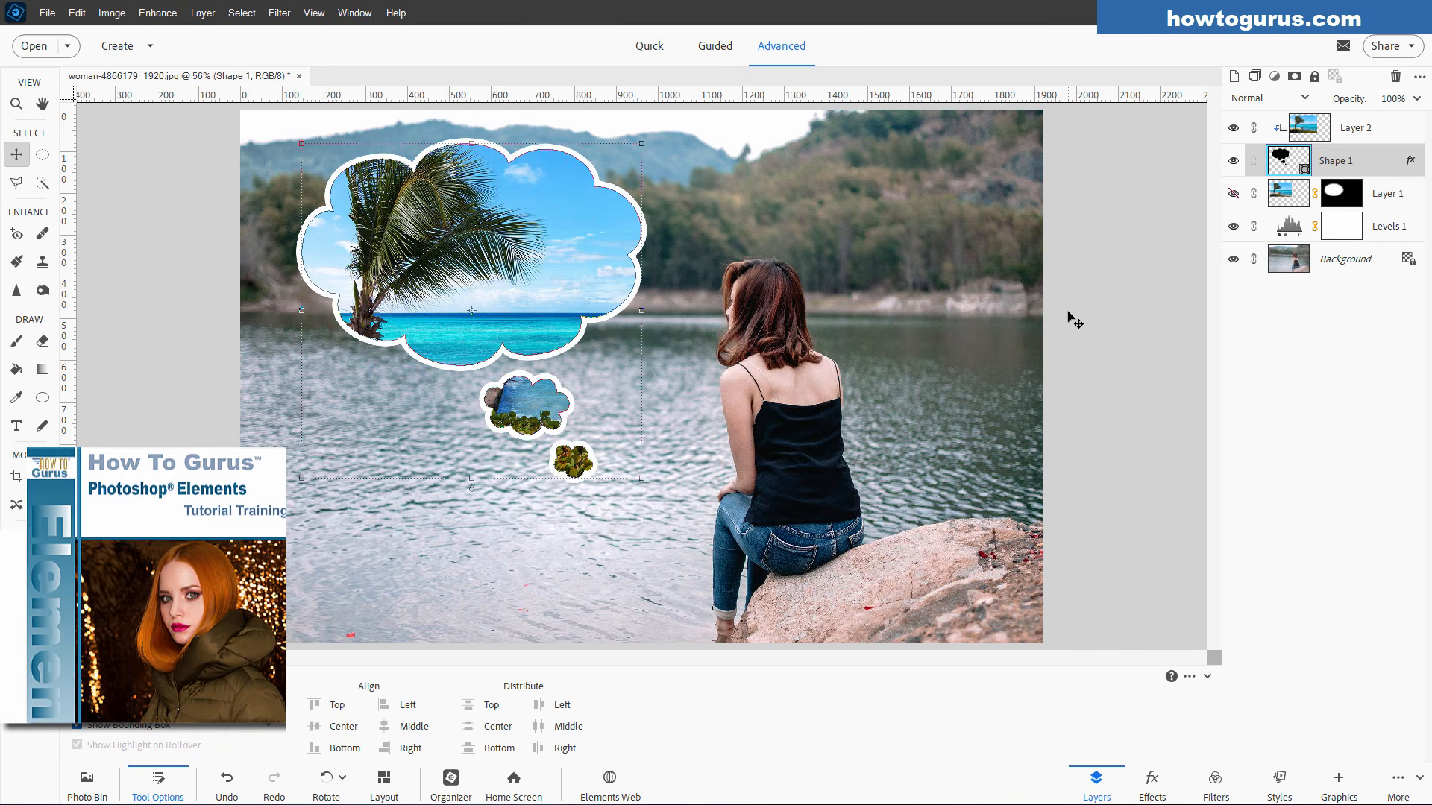